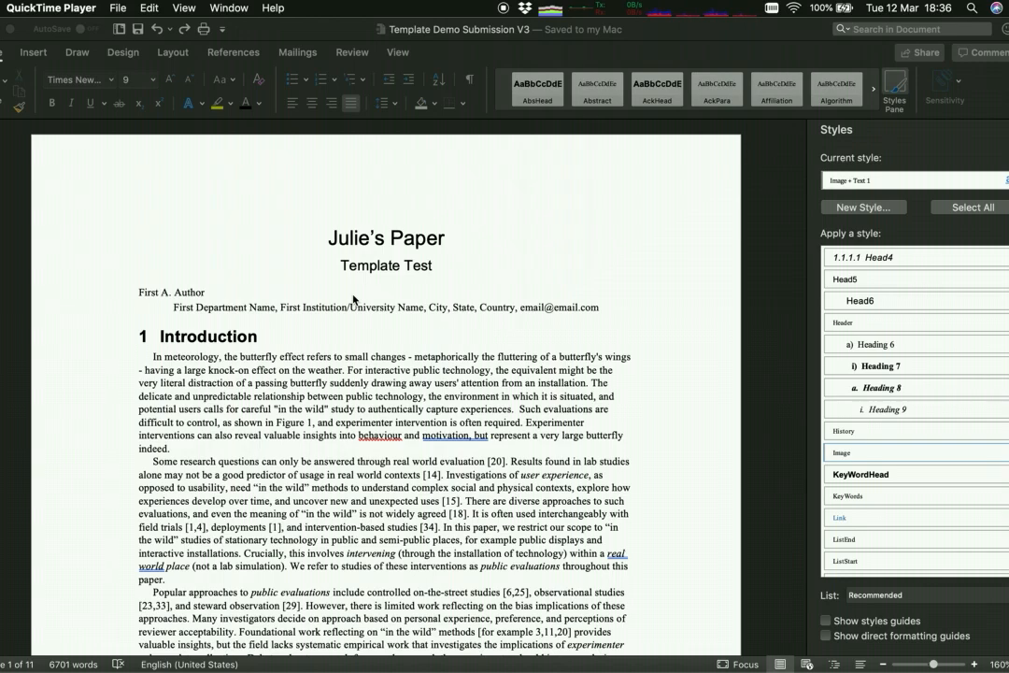
# Step: Look through the whole paper, from the introduction through the figures and tables to the conclusion and reference list
pyautogui.scroll(-15, 363, 271)
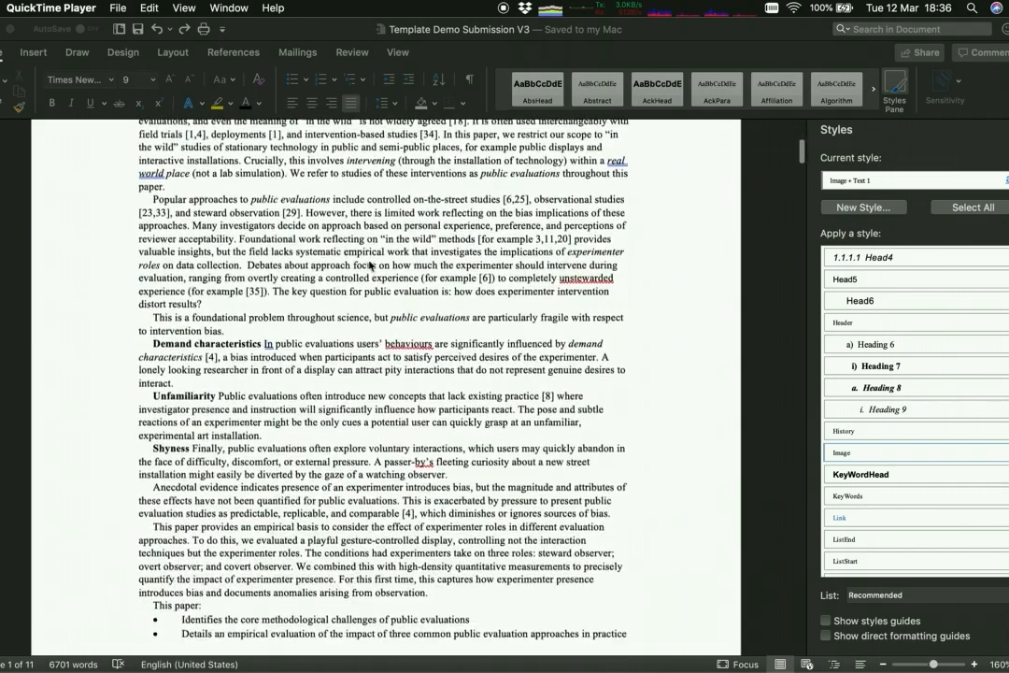
pyautogui.scroll(-20, 369, 265)
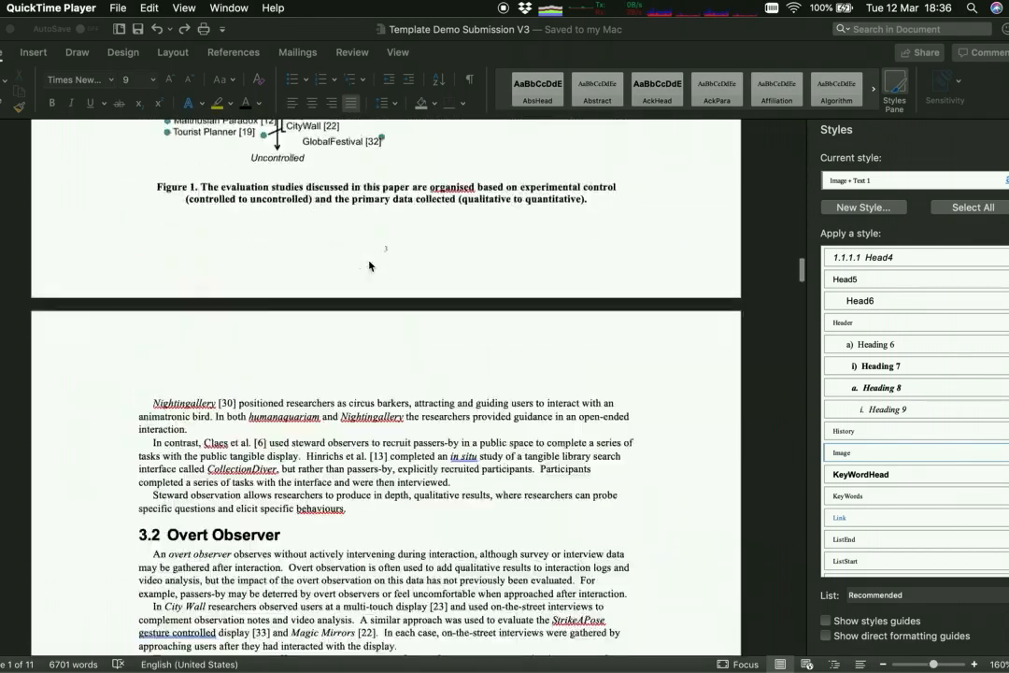
pyautogui.scroll(-20, 369, 265)
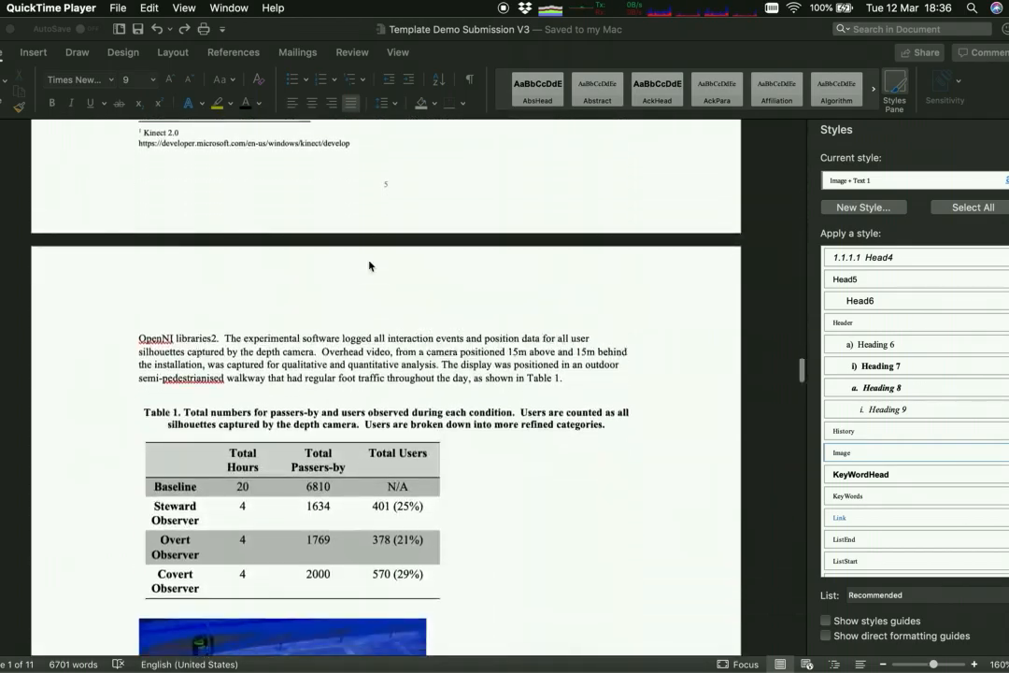
pyautogui.scroll(-10, 369, 267)
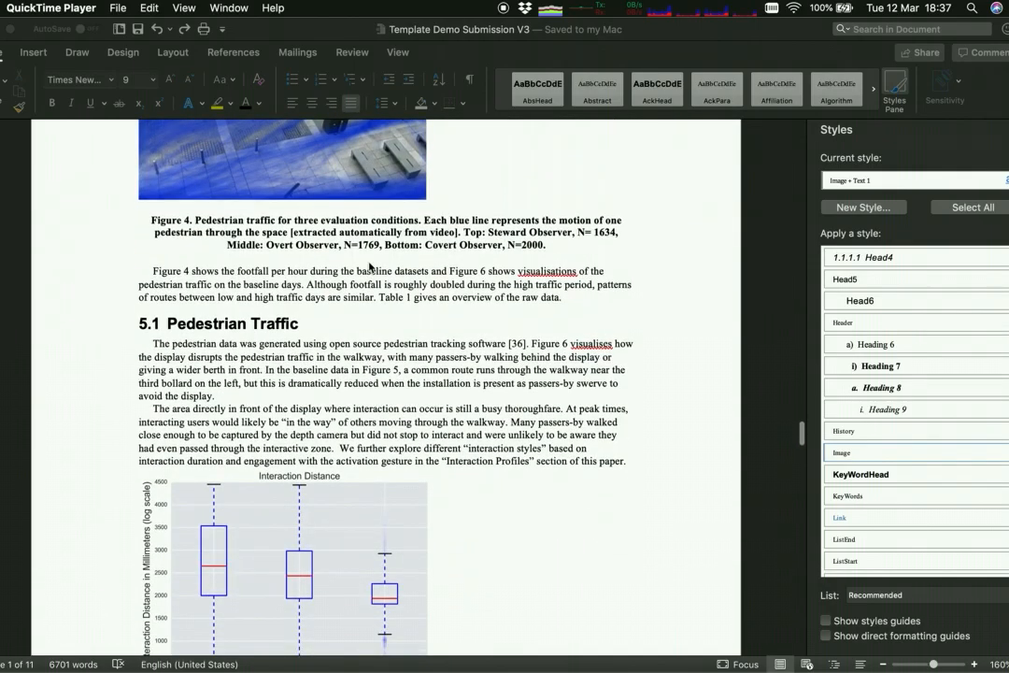
pyautogui.scroll(-1, 369, 267)
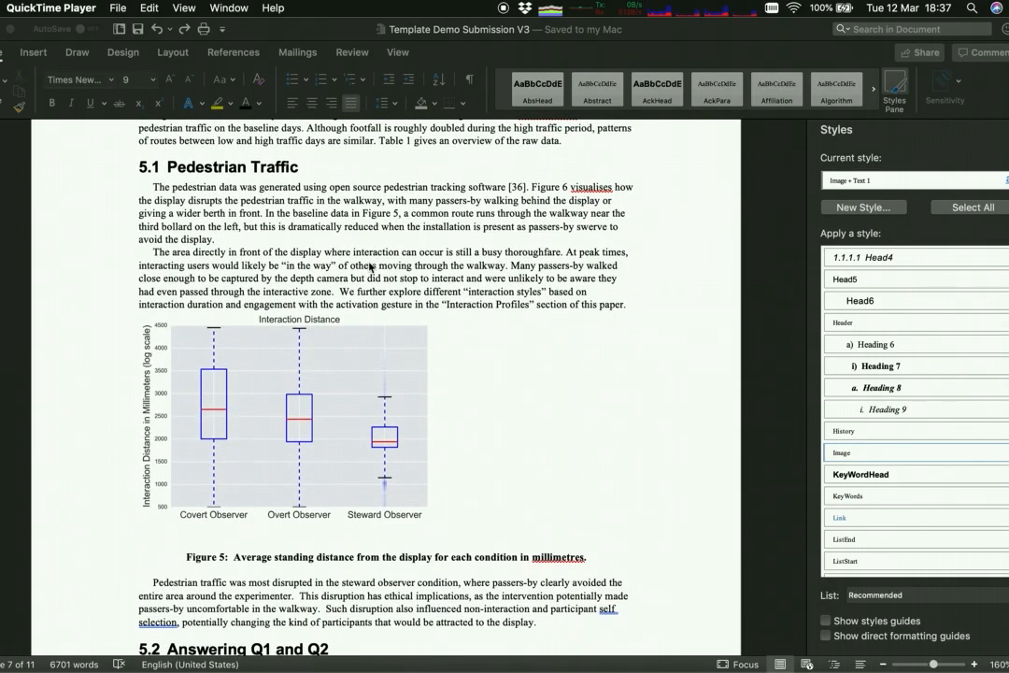
pyautogui.scroll(-20, 369, 265)
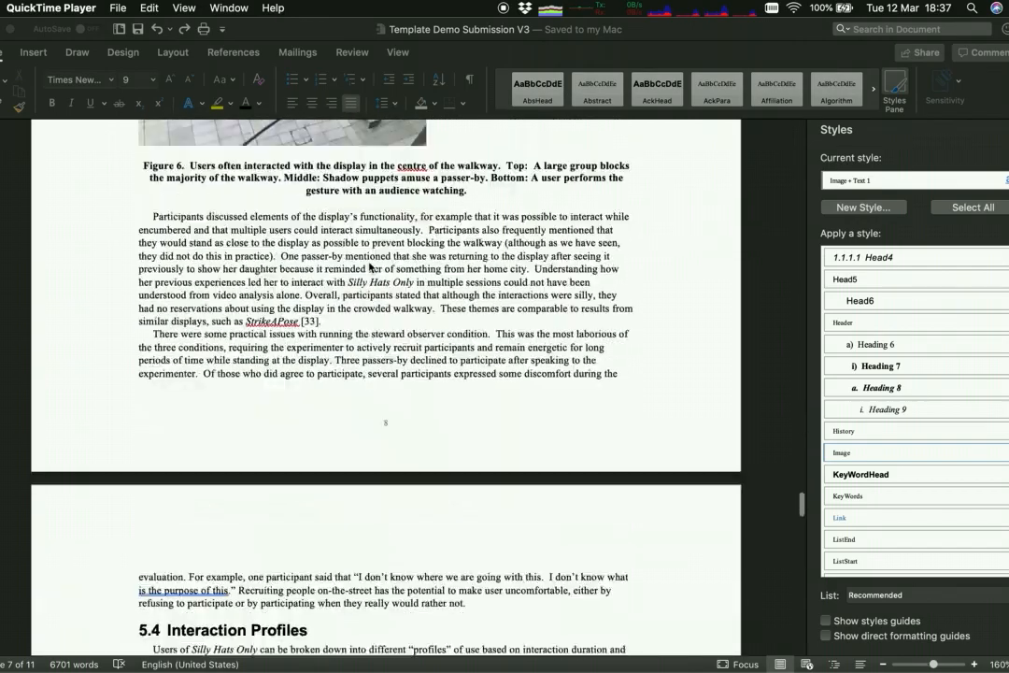
pyautogui.scroll(-20, 371, 267)
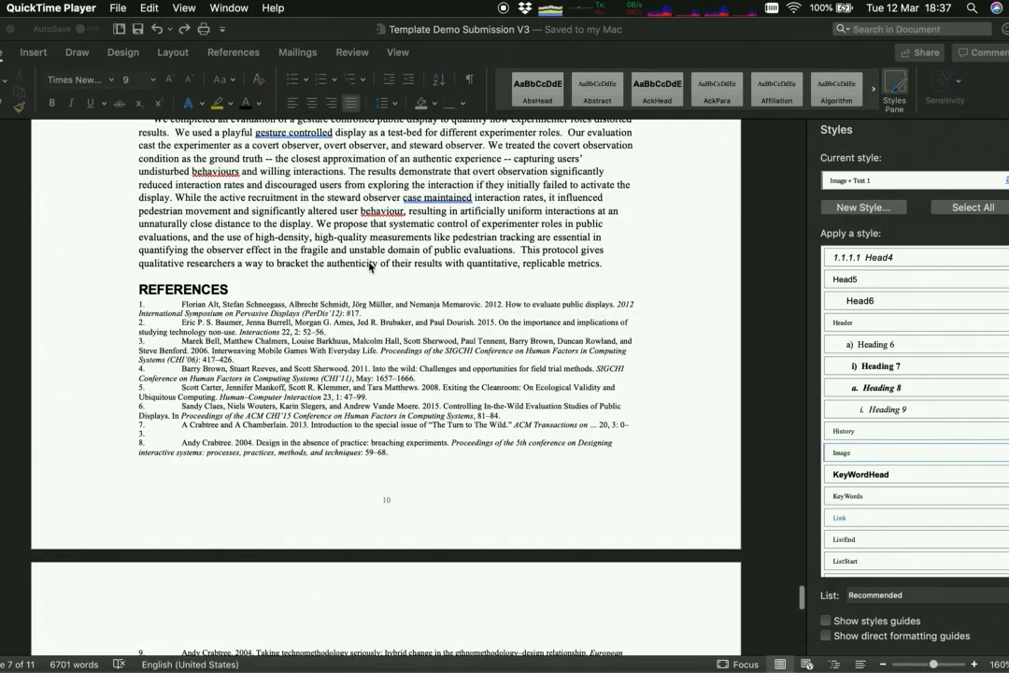
pyautogui.scroll(8, 394, 382)
pyautogui.scroll(-20, 394, 382)
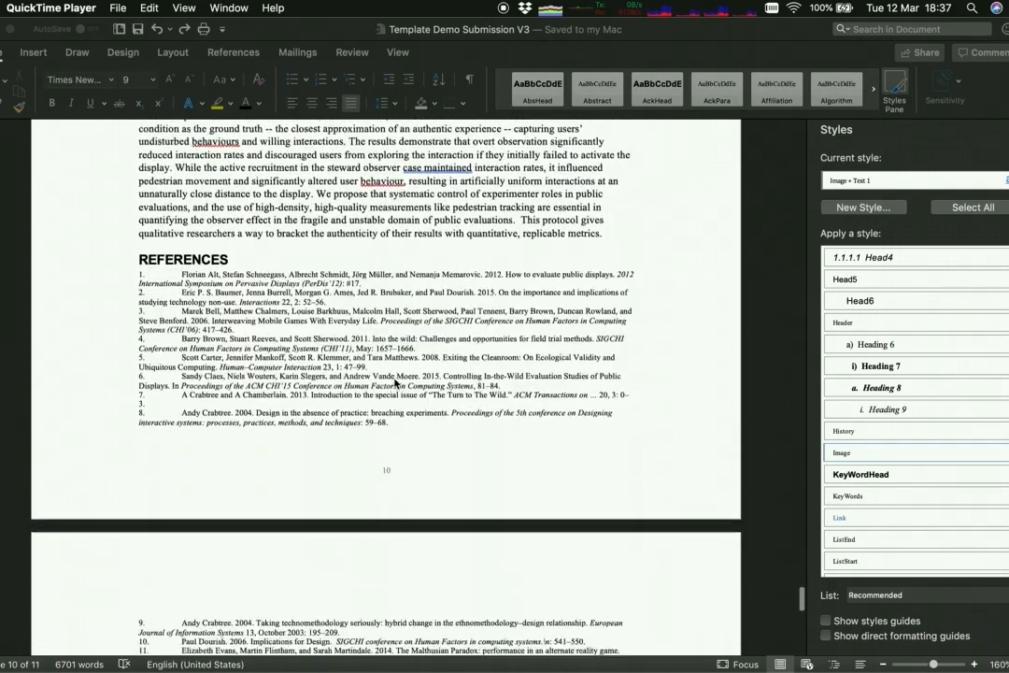
pyautogui.scroll(20, 394, 382)
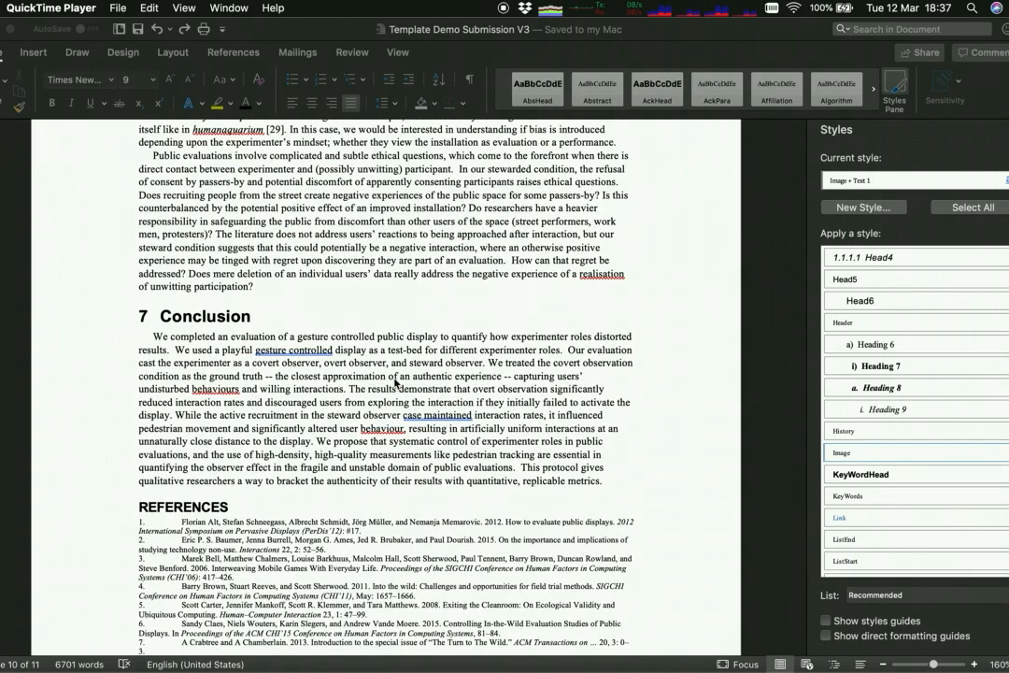
pyautogui.scroll(2, 310, 429)
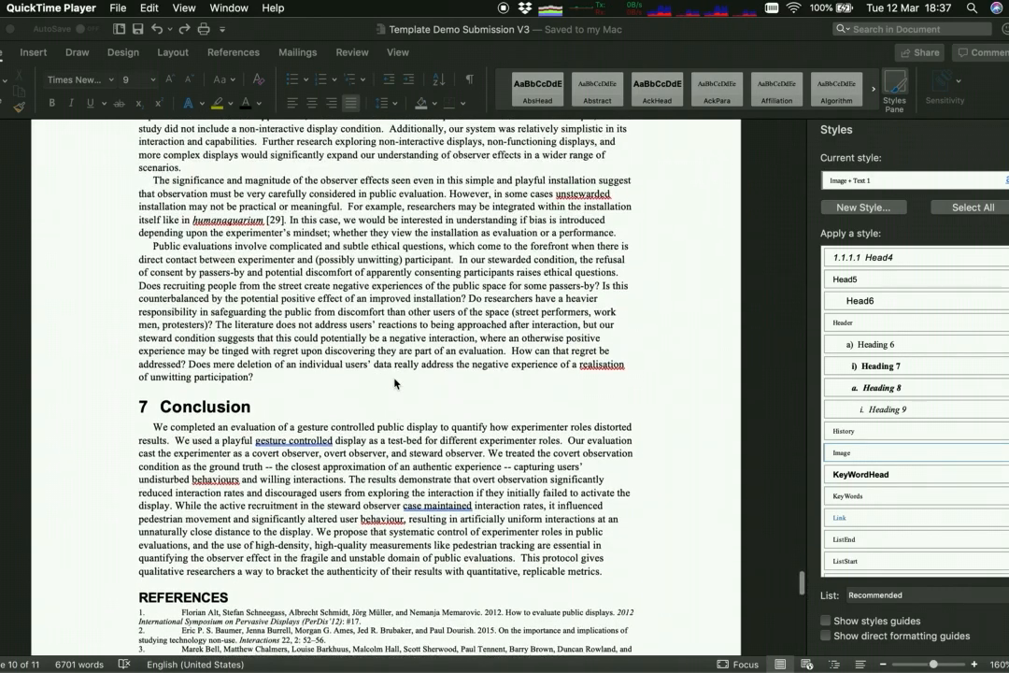
# Step: Check which styles are applied to the Conclusion heading and its paragraph, the References heading, and the reference entries
pyautogui.click(199, 436)
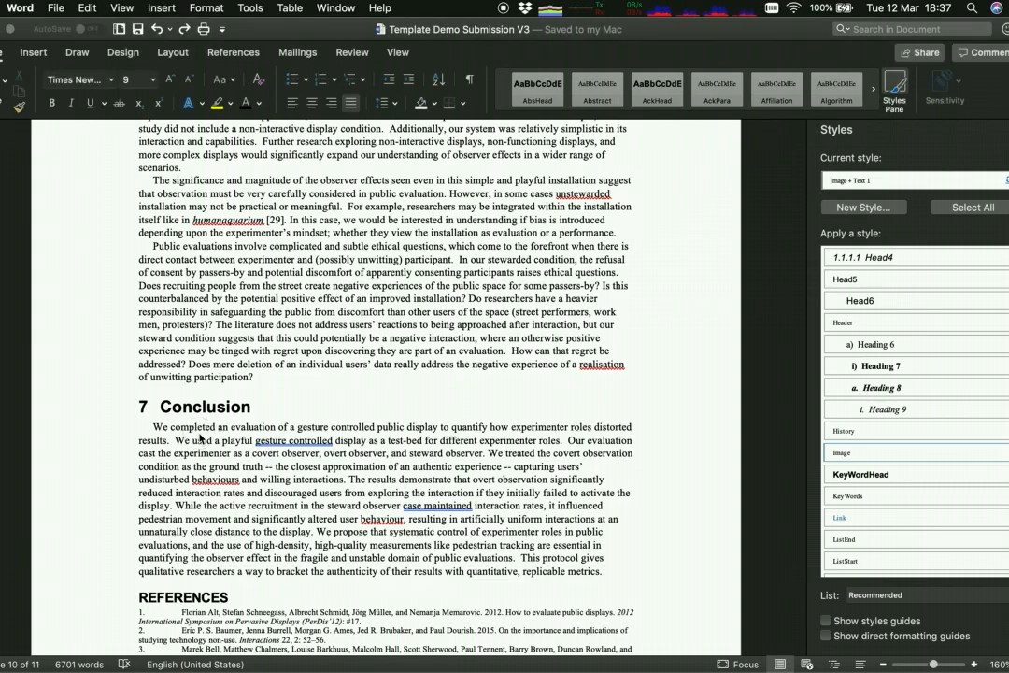
pyautogui.click(199, 434)
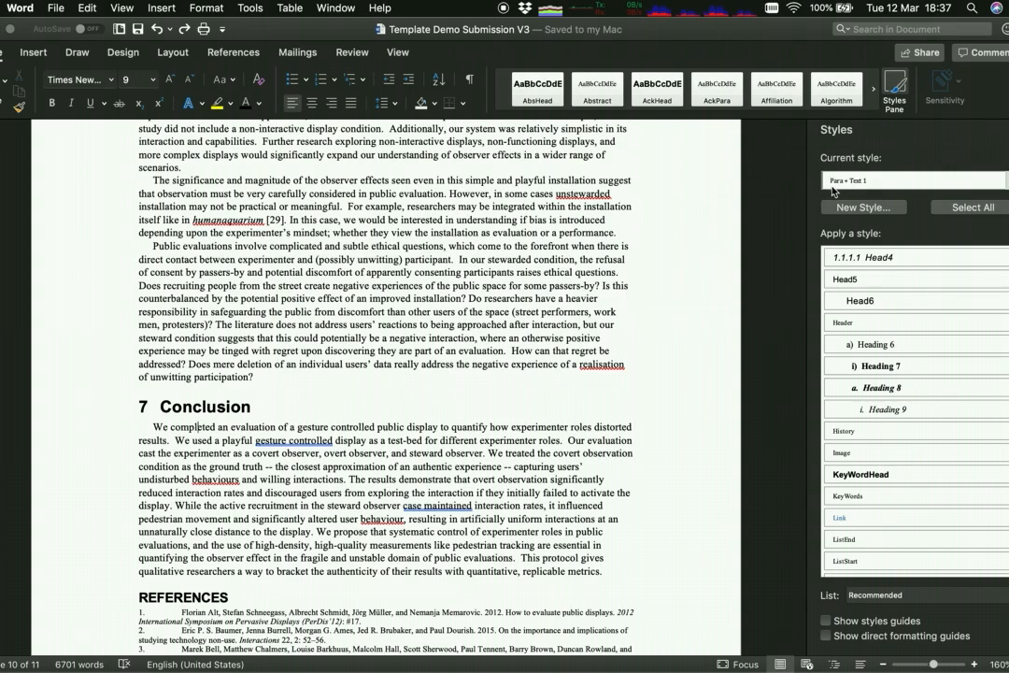
pyautogui.click(232, 405)
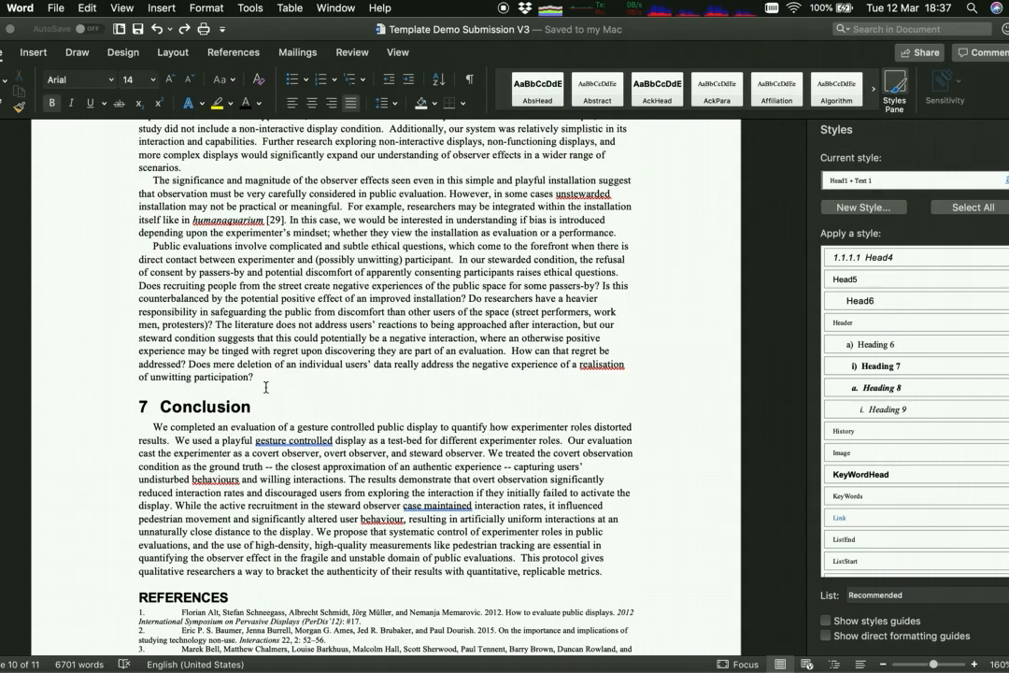
pyautogui.scroll(10, 456, 354)
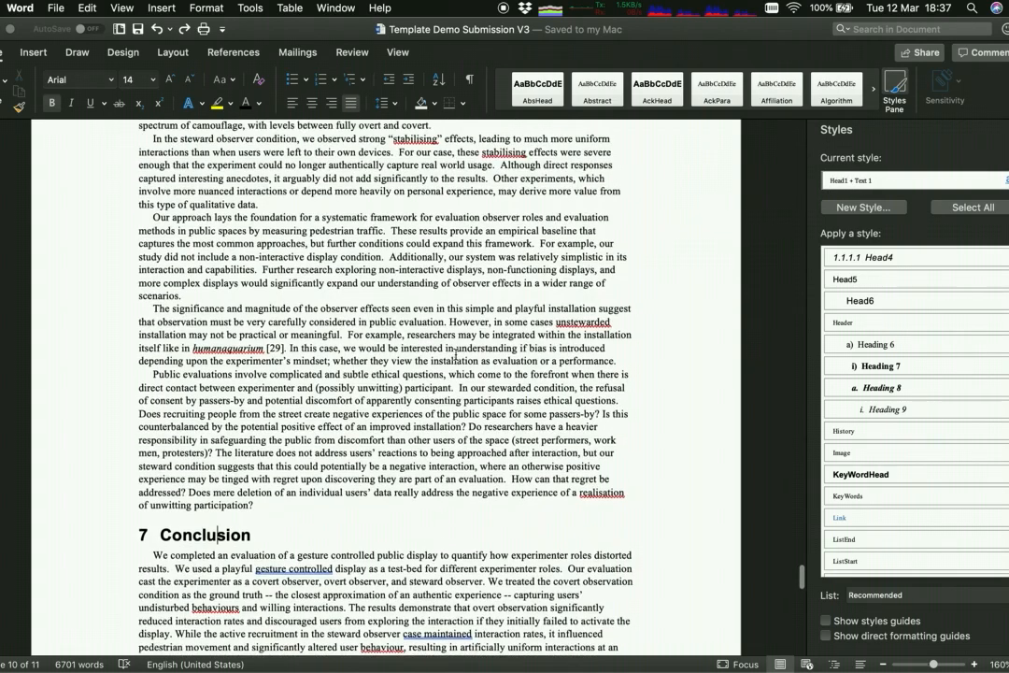
pyautogui.scroll(-15, 456, 354)
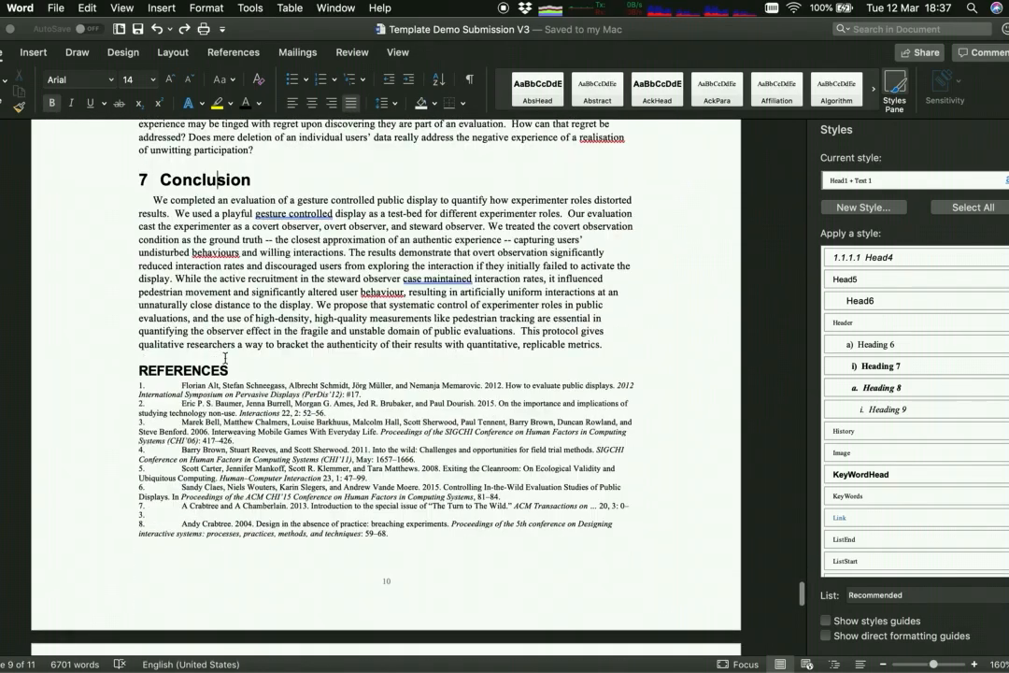
pyautogui.click(204, 371)
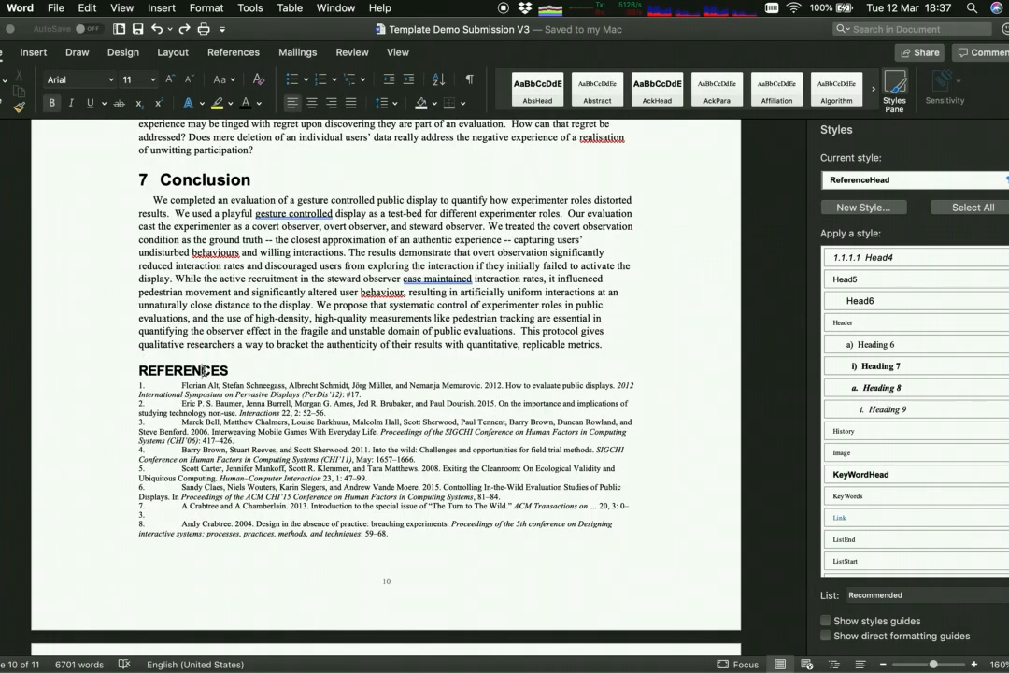
pyautogui.tripleClick(283, 388)
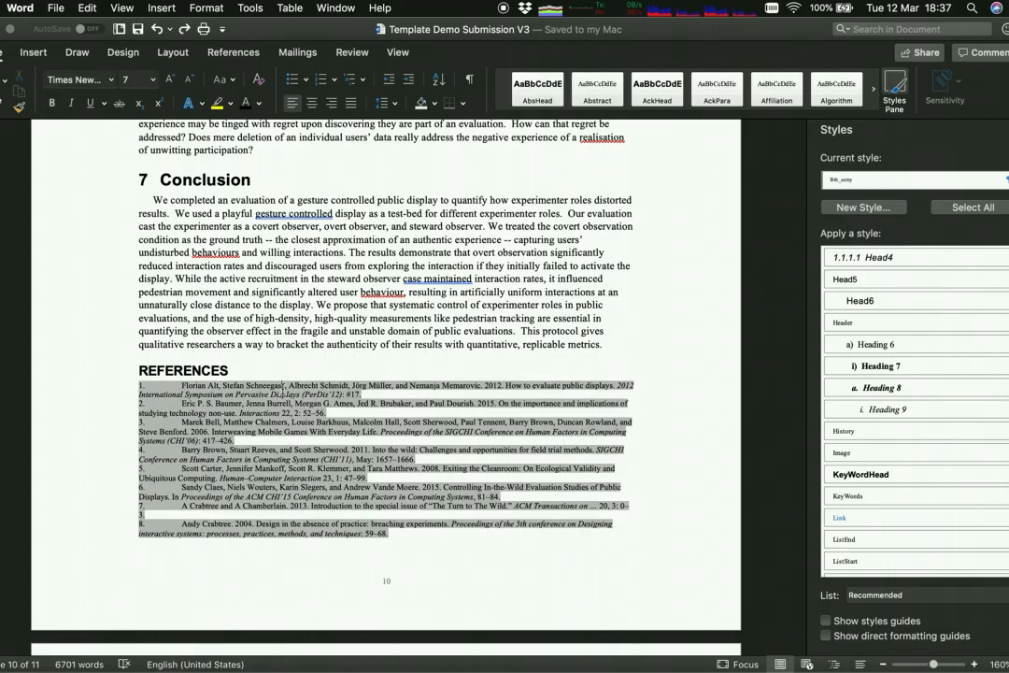
pyautogui.scroll(-10, 250, 478)
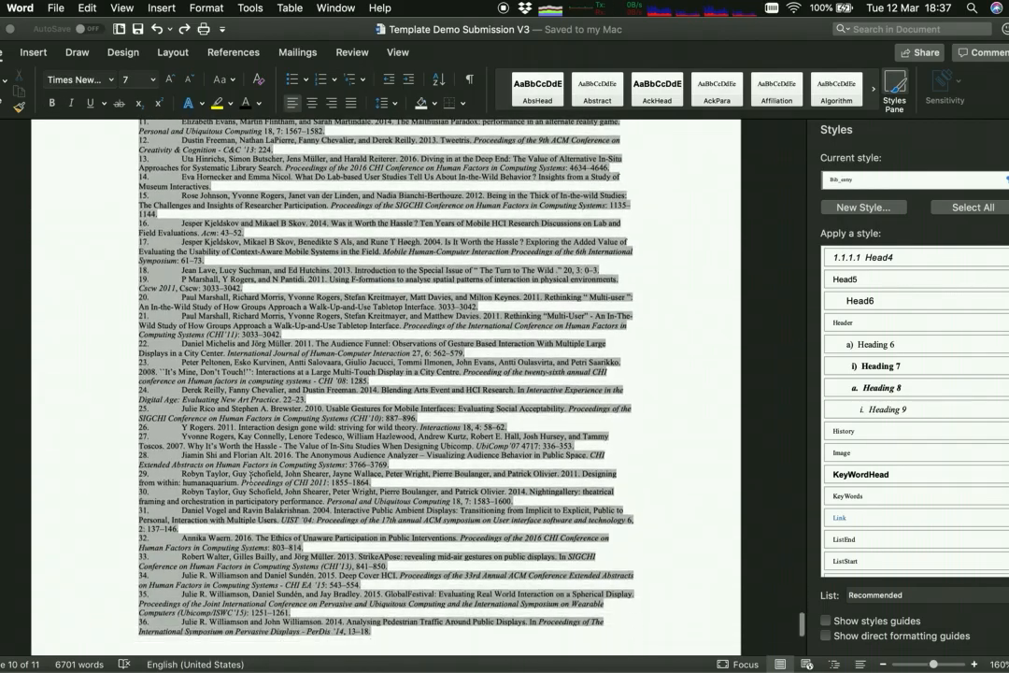
# Step: Attach the acm_mat_word_v1.dotm template from the mac_2016 folder in Downloads to the document, with its macros enabled
pyautogui.scroll(20, 250, 479)
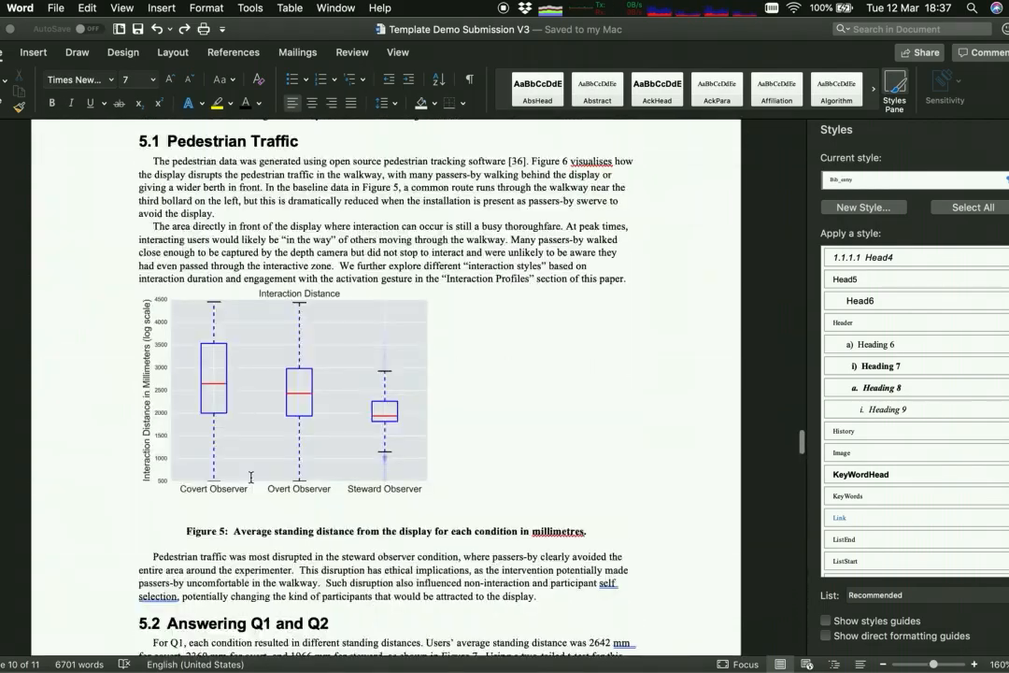
pyautogui.scroll(20, 250, 478)
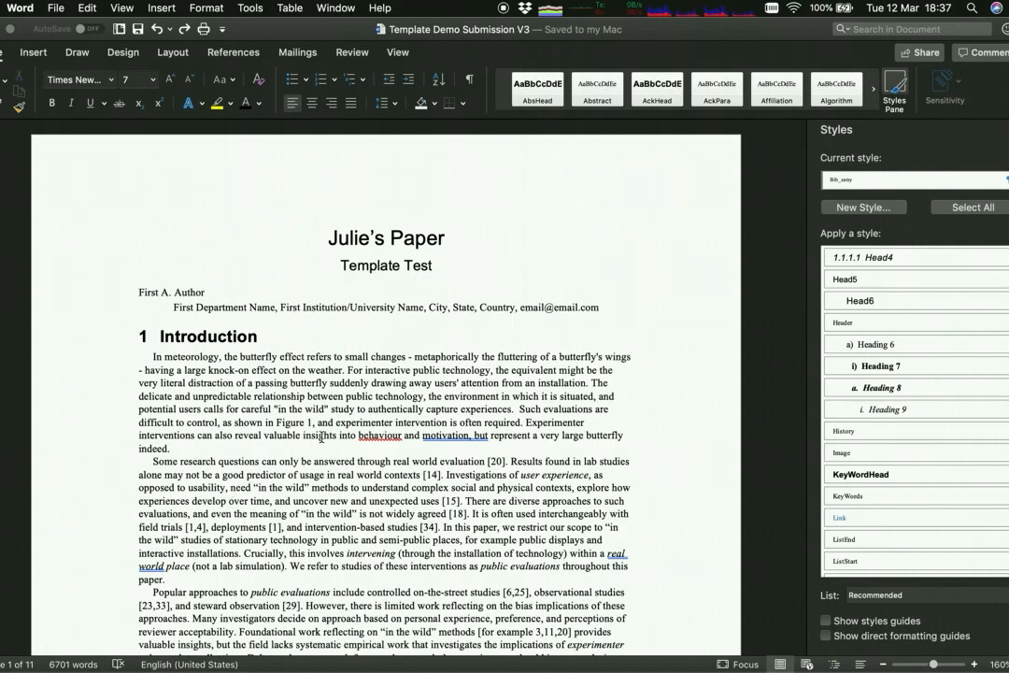
pyautogui.scroll(-4, 270, 370)
pyautogui.scroll(-4, 322, 437)
pyautogui.scroll(8, 323, 437)
pyautogui.click(251, 8)
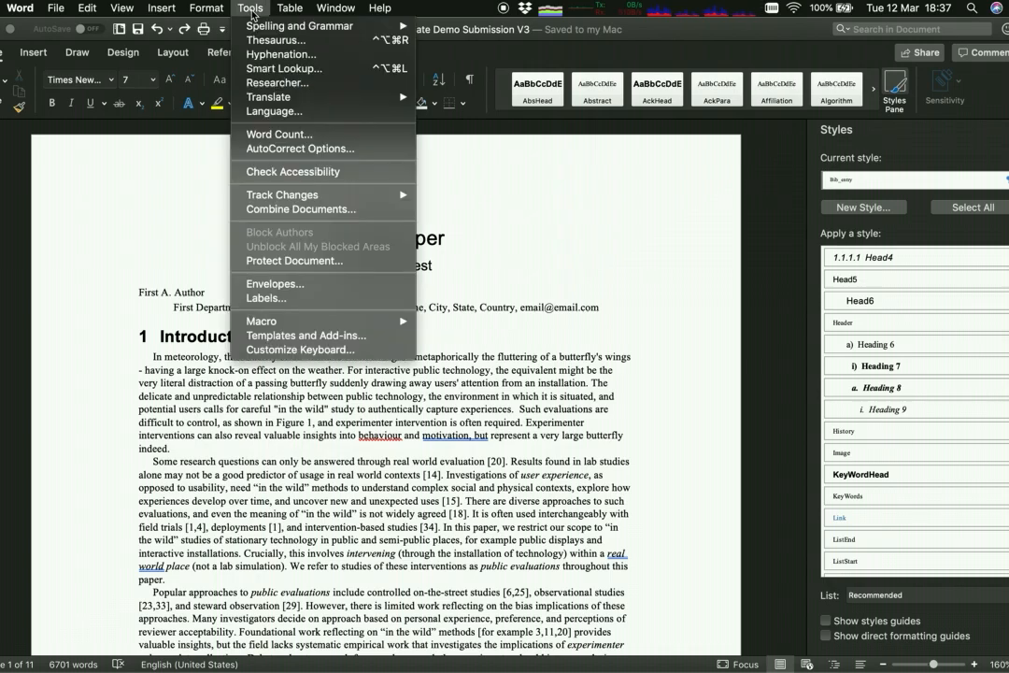
pyautogui.click(274, 337)
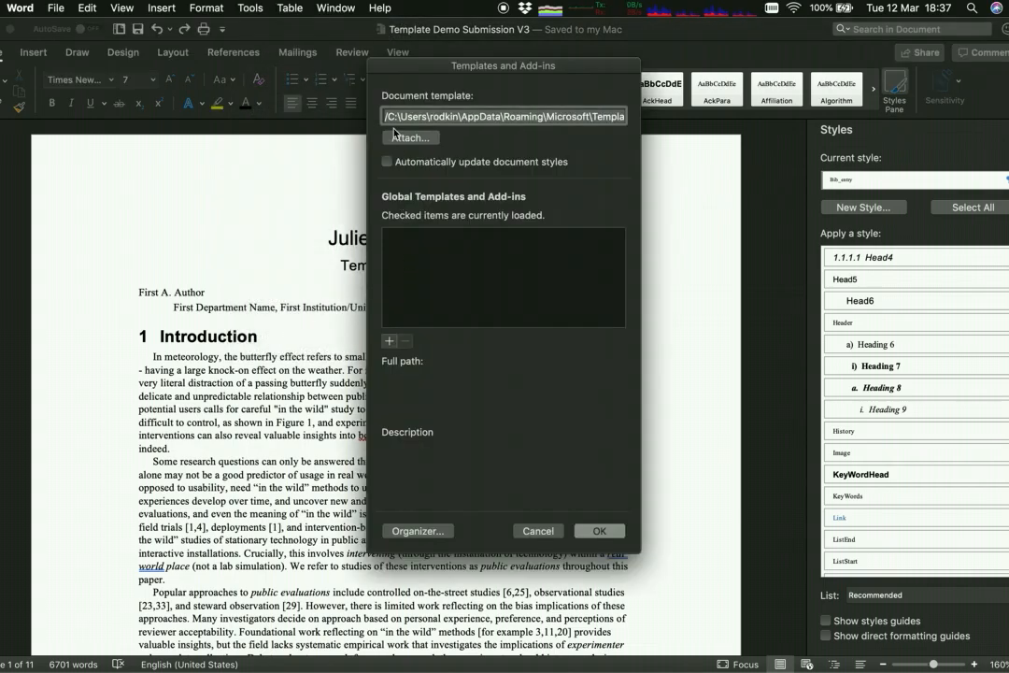
pyautogui.click(395, 137)
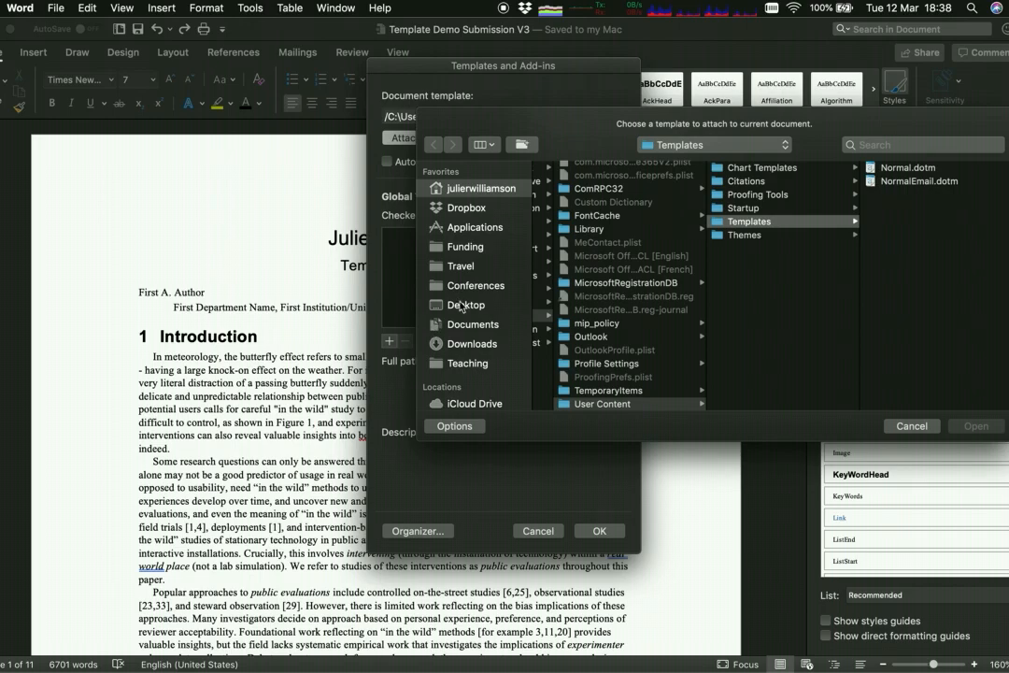
pyautogui.click(444, 343)
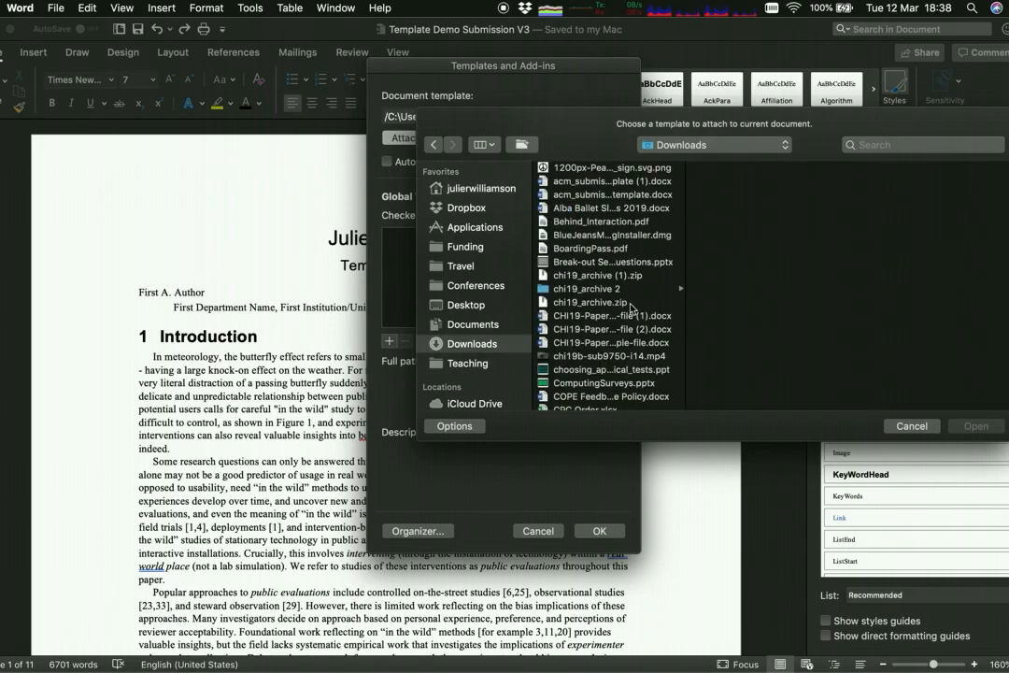
pyautogui.scroll(-10, 621, 320)
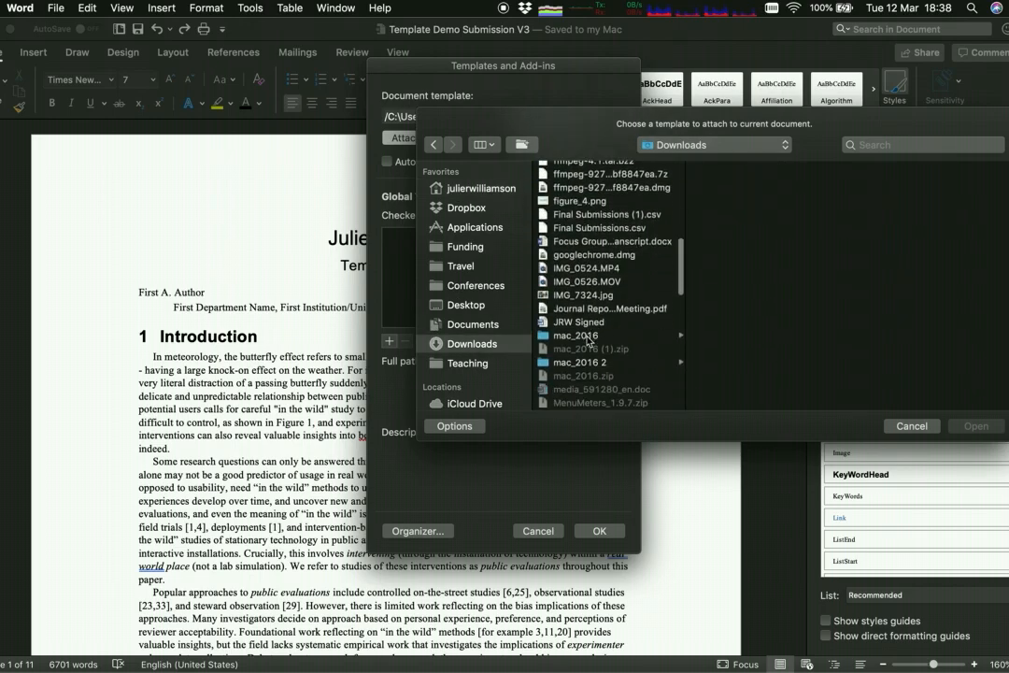
pyautogui.click(616, 335)
pyautogui.click(729, 172)
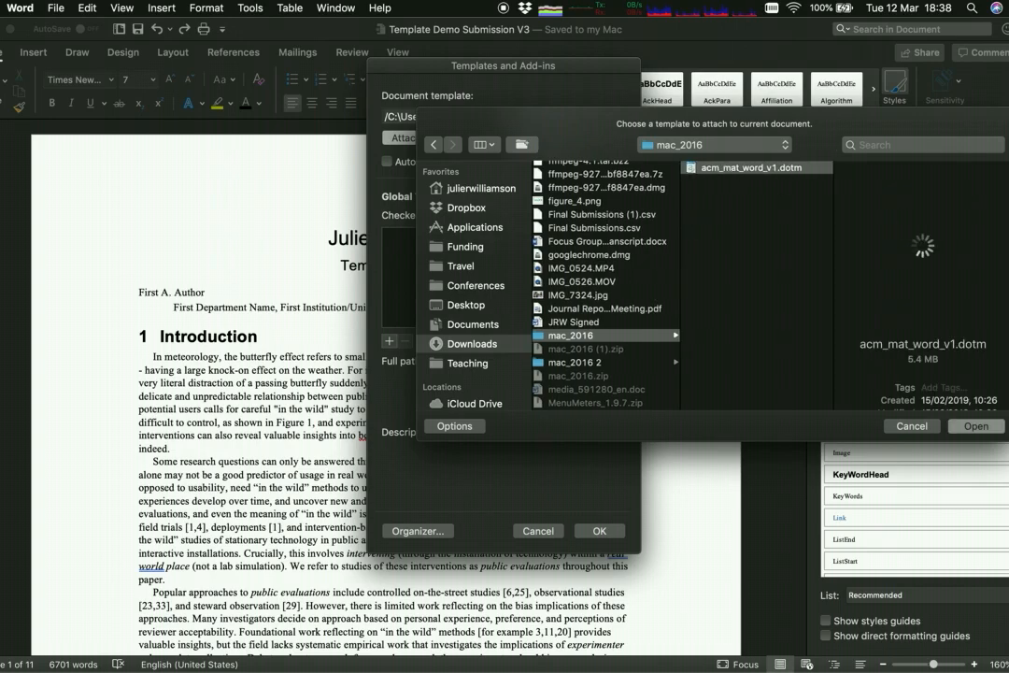
pyautogui.click(977, 428)
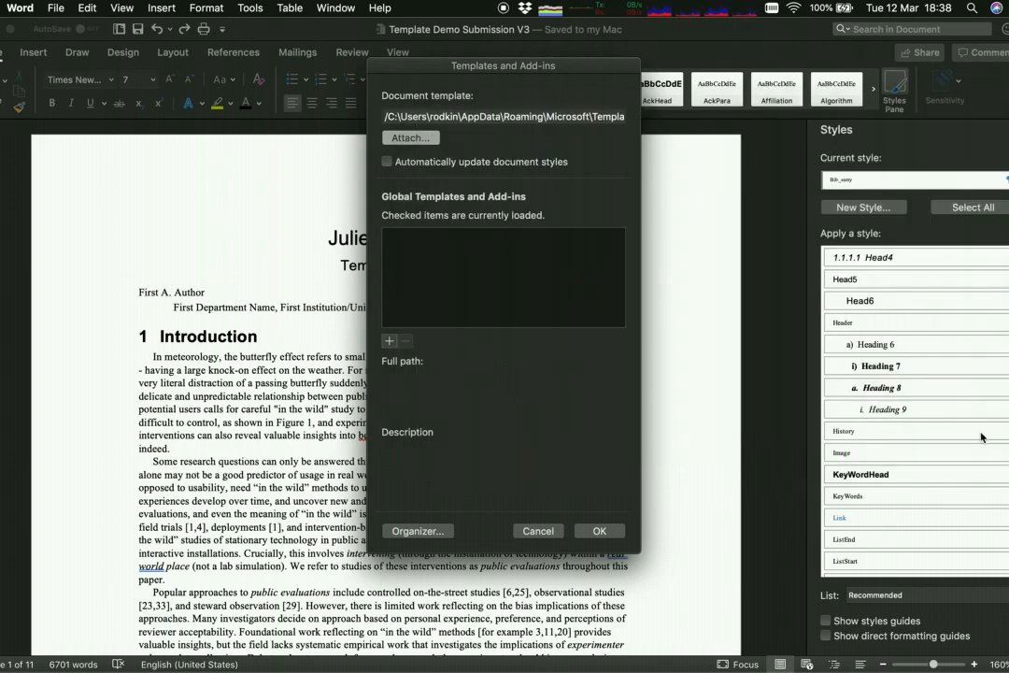
pyautogui.click(603, 532)
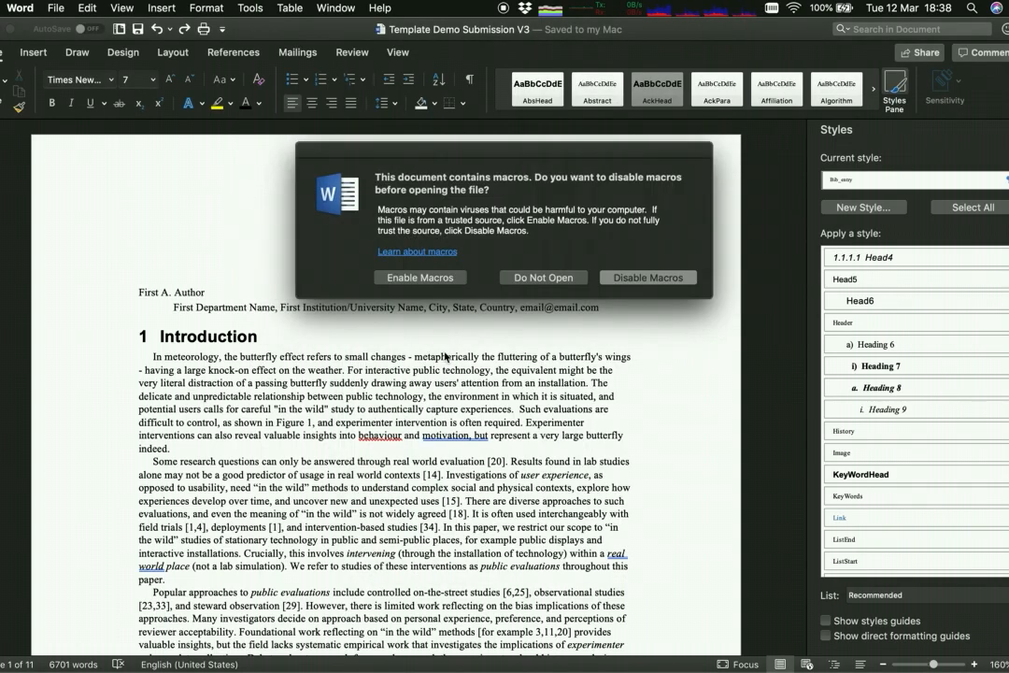
pyautogui.click(420, 278)
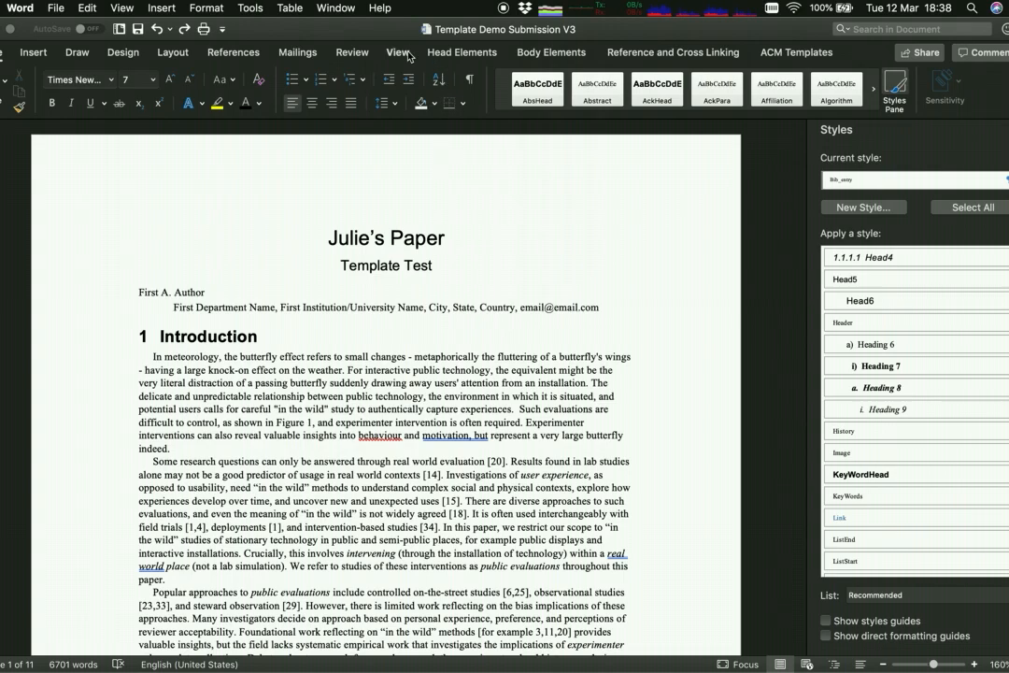
# Step: Run the ACM template's cross-referencing on the paper, accepting the reference end position and choosing reference type 1, Numbered References
pyautogui.click(444, 56)
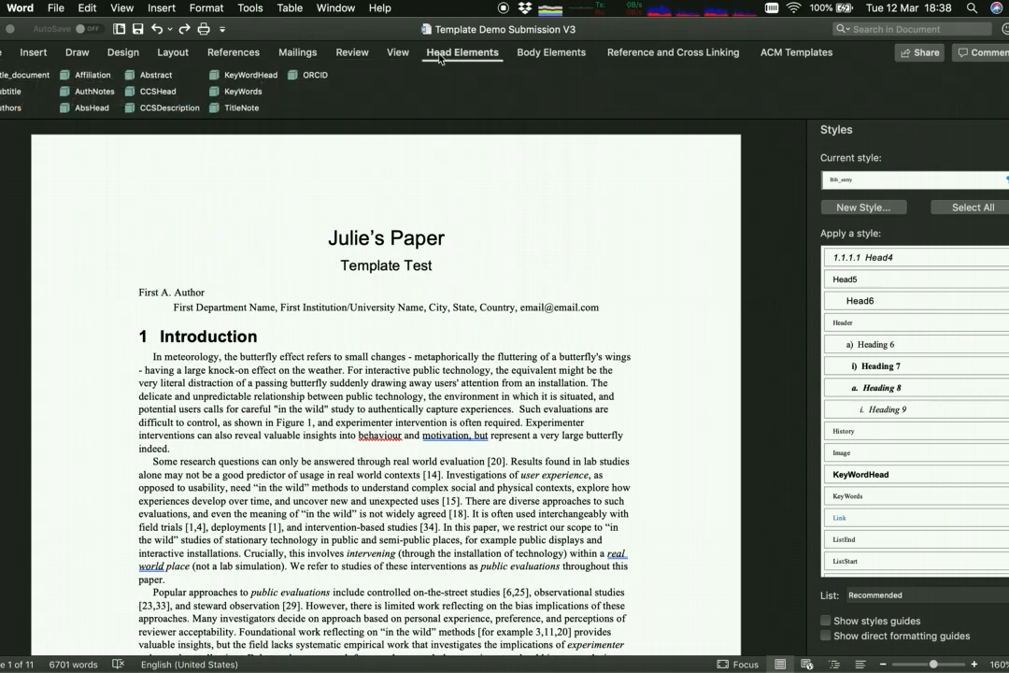
pyautogui.click(543, 51)
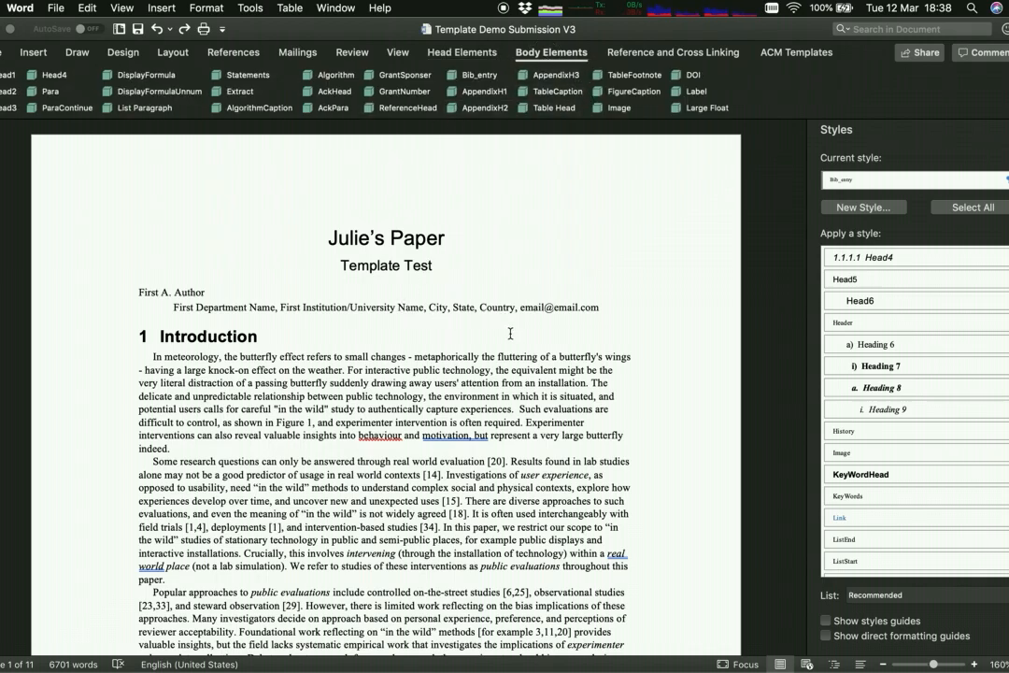
pyautogui.click(657, 52)
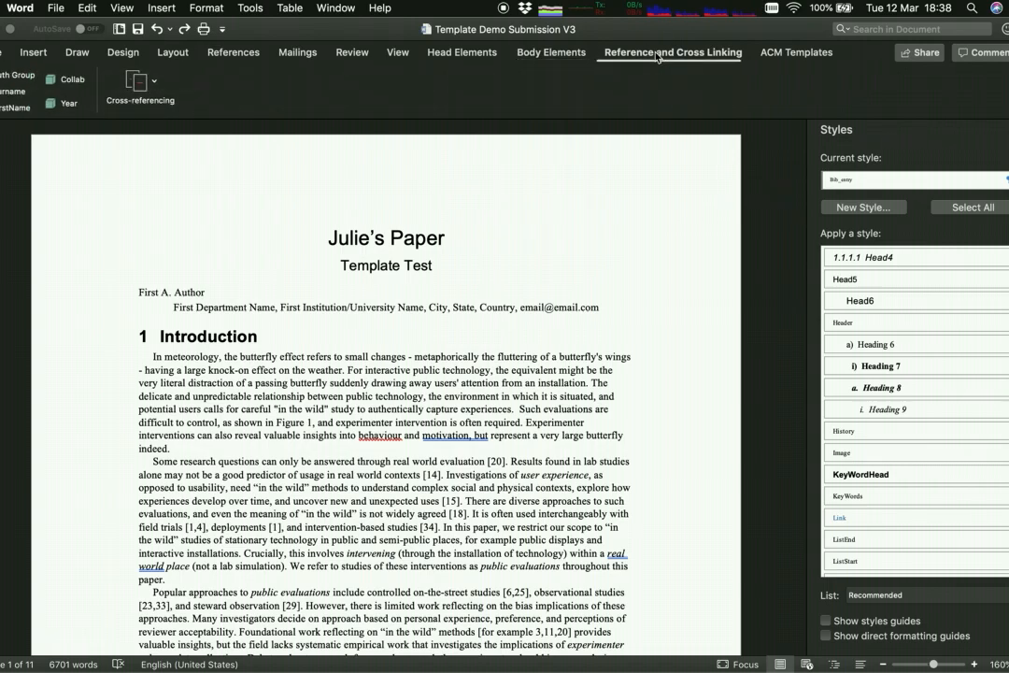
pyautogui.click(151, 97)
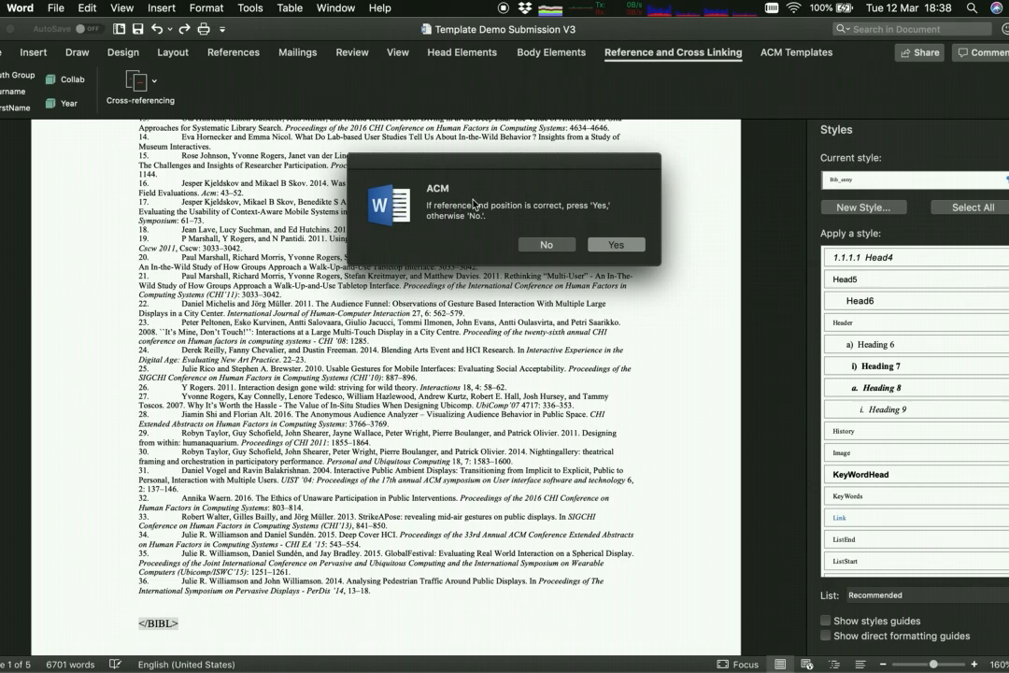
pyautogui.click(622, 246)
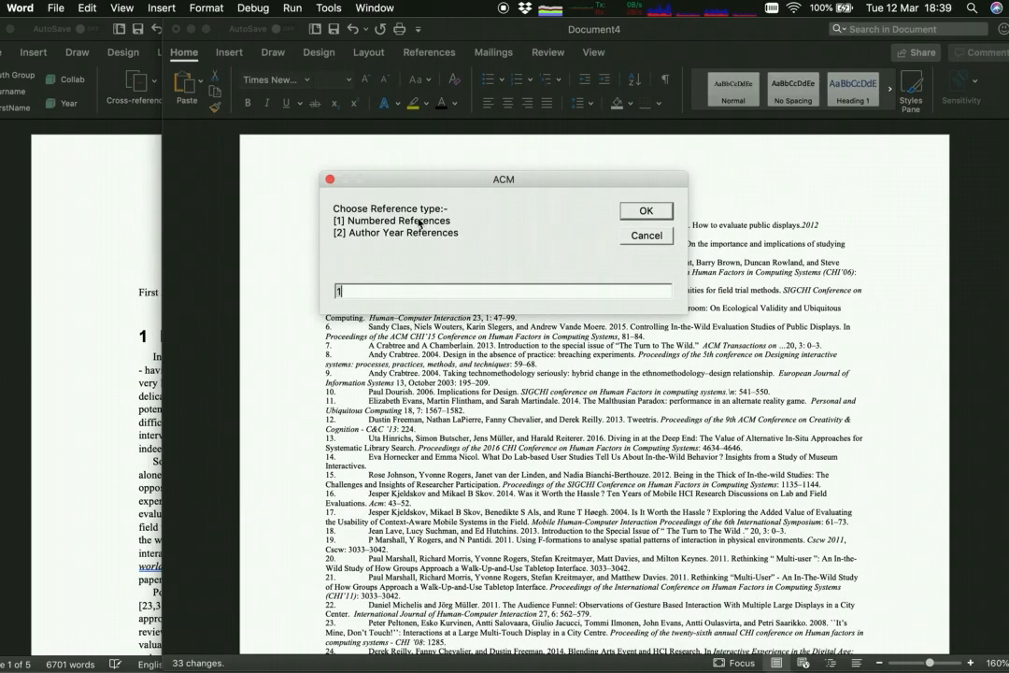
pyautogui.click(643, 211)
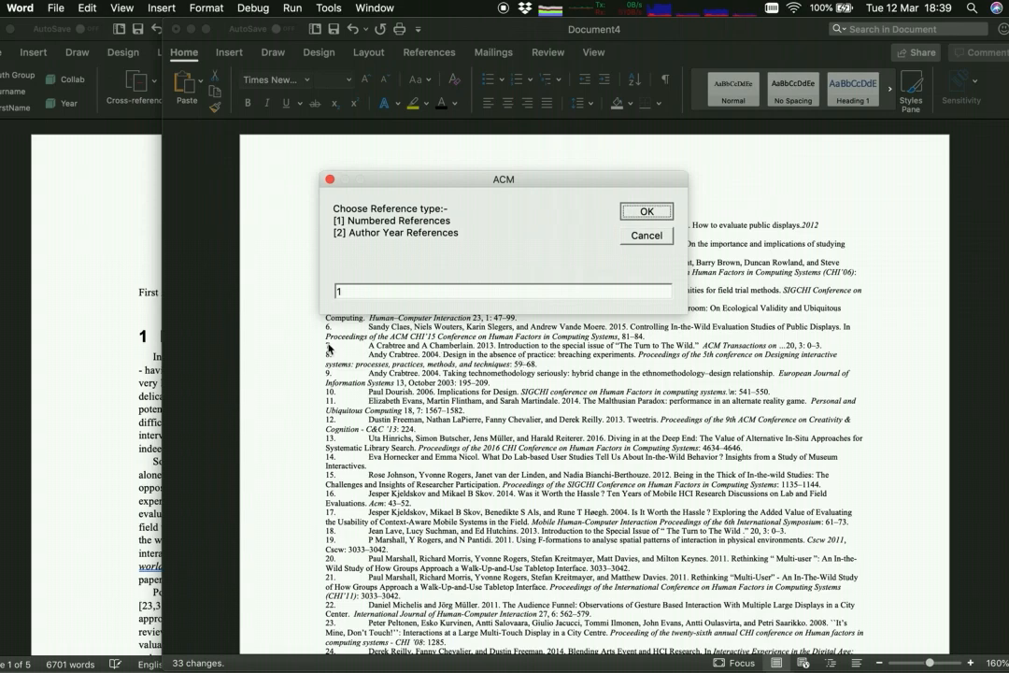
# Step: Confirm the Numbered References choice and acknowledge the end of the cross-referencing process
pyautogui.press('Return')
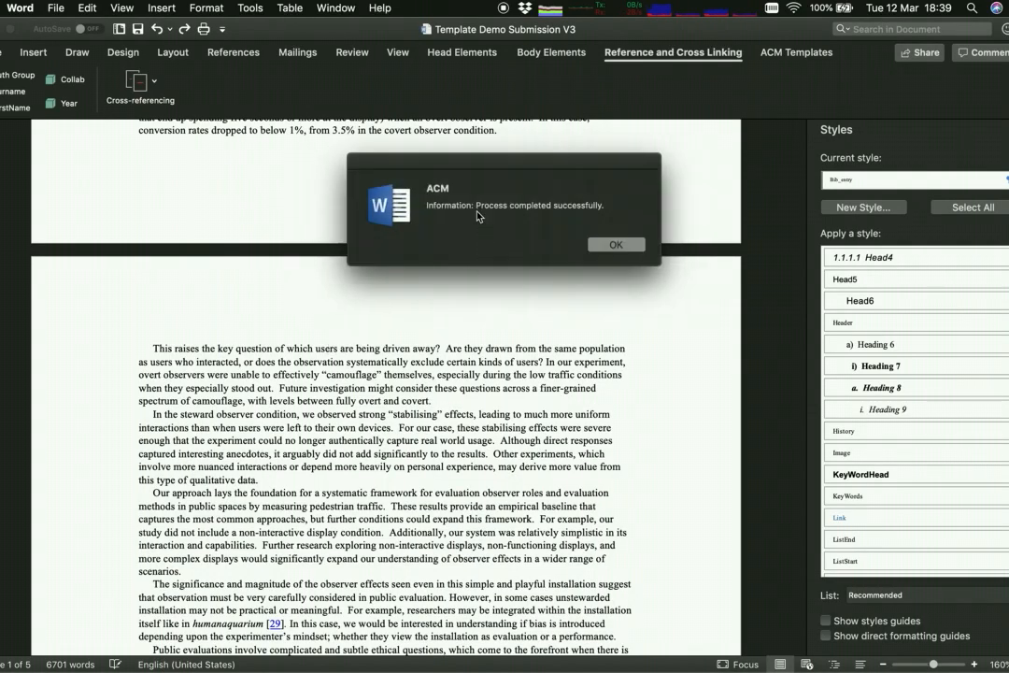
pyautogui.click(614, 244)
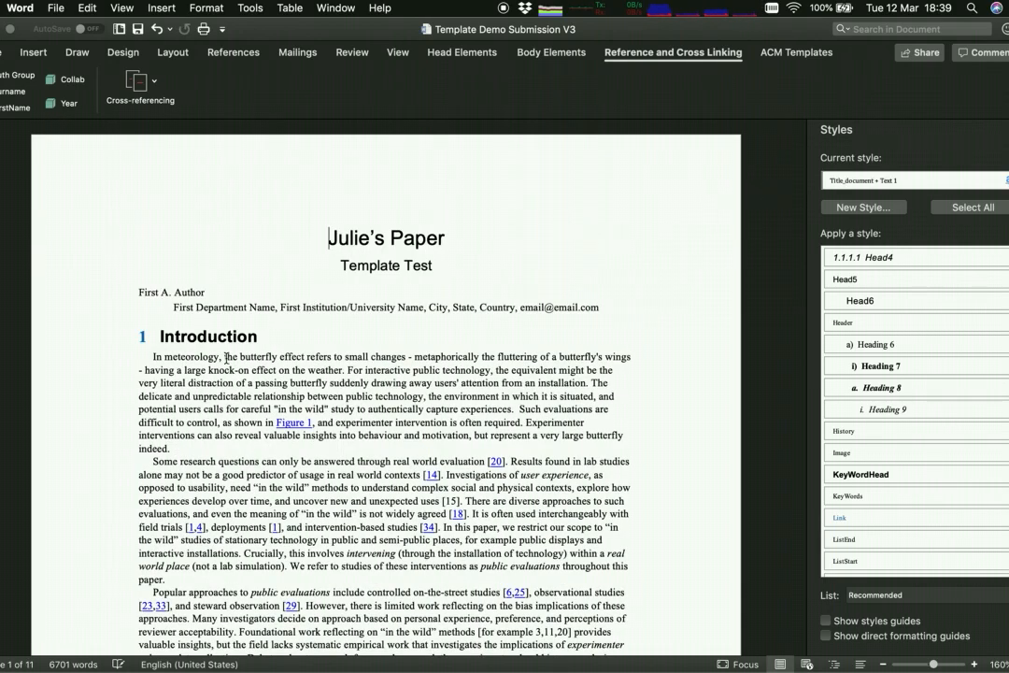
# Step: Follow the [14] citation link in the Introduction to the reference list, inspect the tagged entries, and return to the paper's title
pyautogui.scroll(-2, 192, 304)
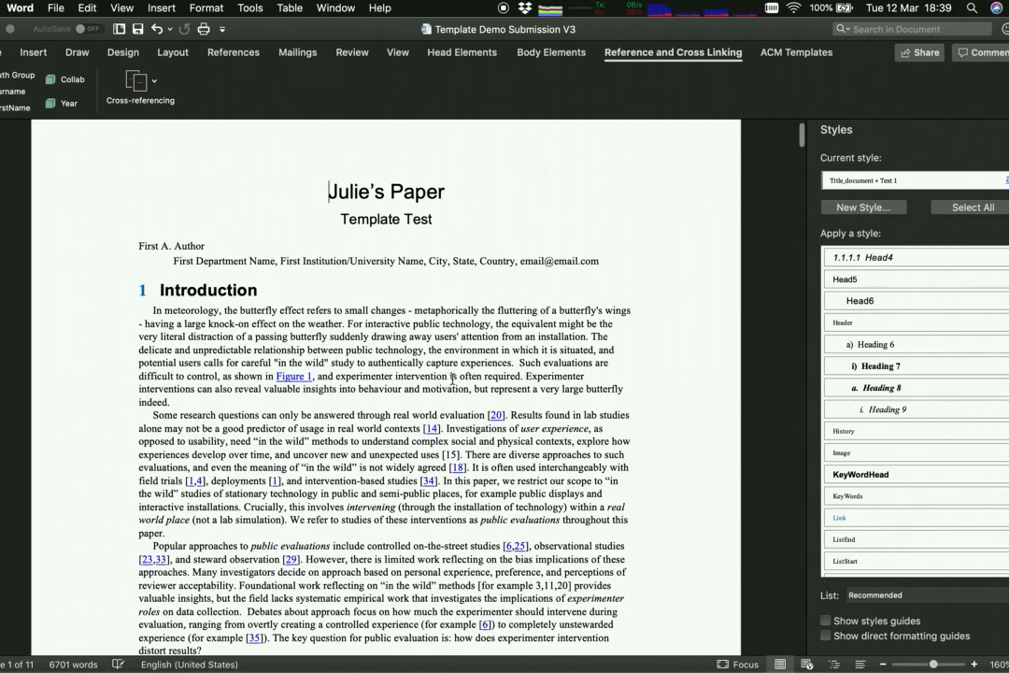
pyautogui.click(436, 430)
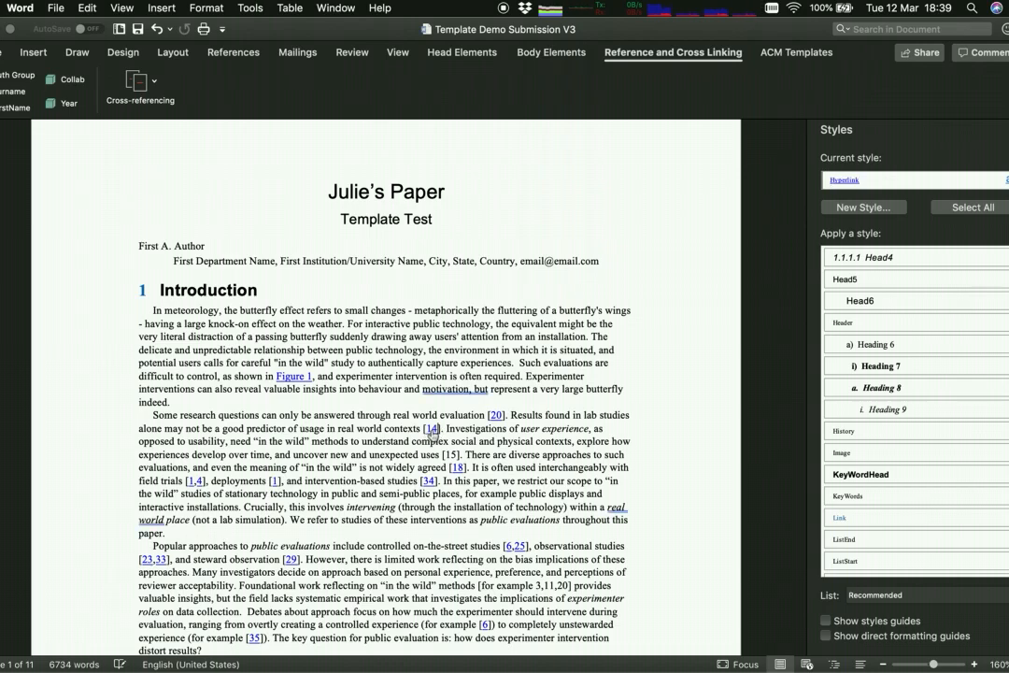
pyautogui.keyDown('super'); pyautogui.click(432, 427); pyautogui.keyUp('super')
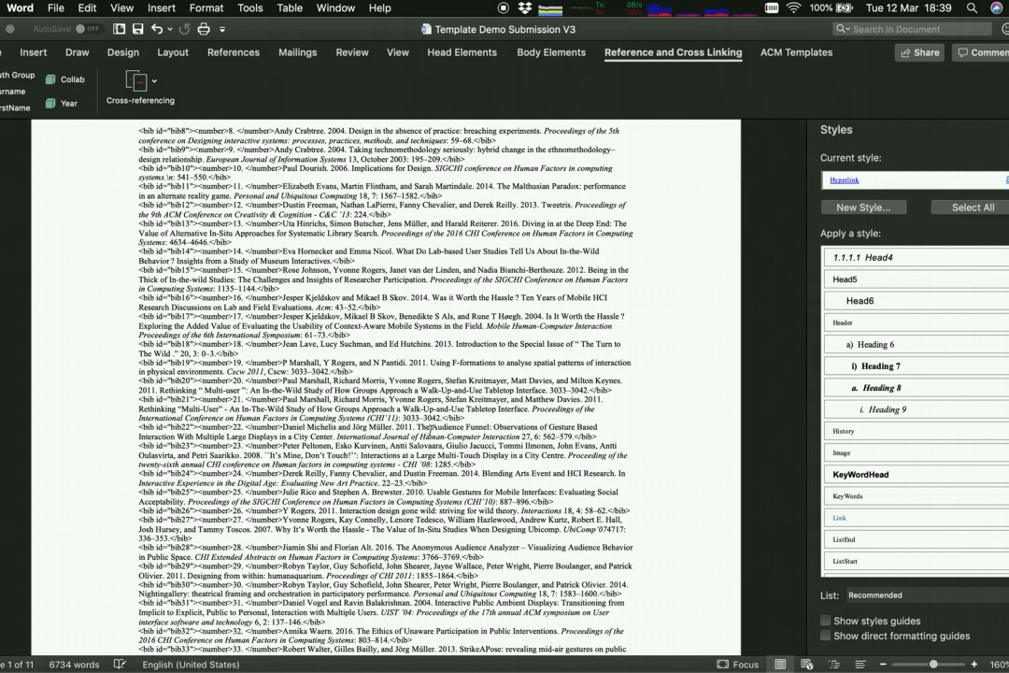
pyautogui.scroll(5, 244, 478)
pyautogui.scroll(5, 243, 477)
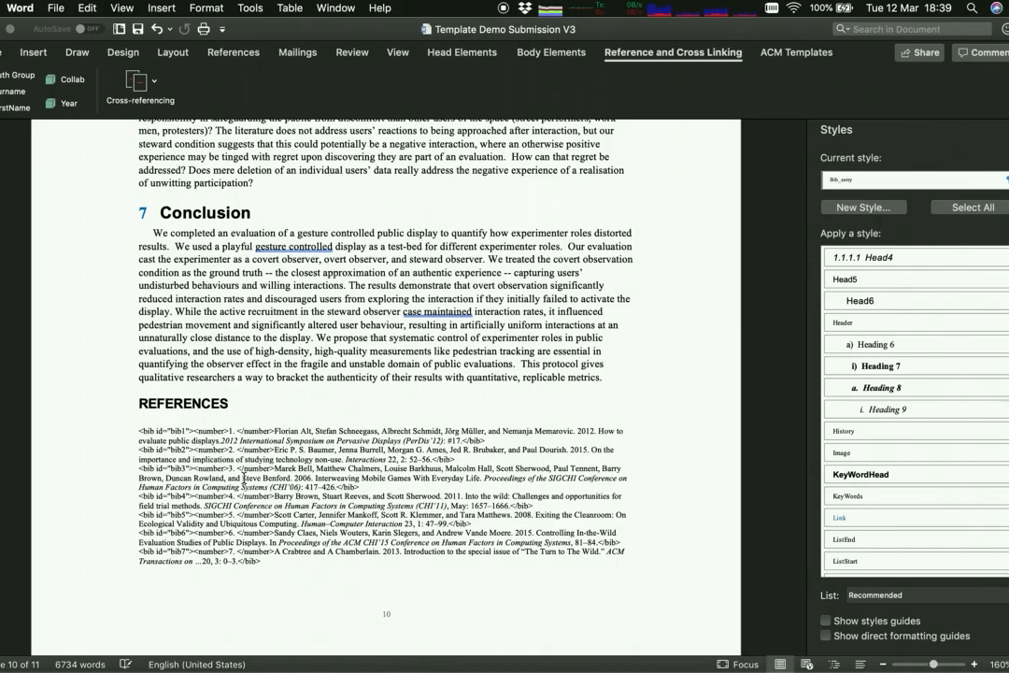
pyautogui.scroll(20, 244, 478)
pyautogui.scroll(20, 243, 479)
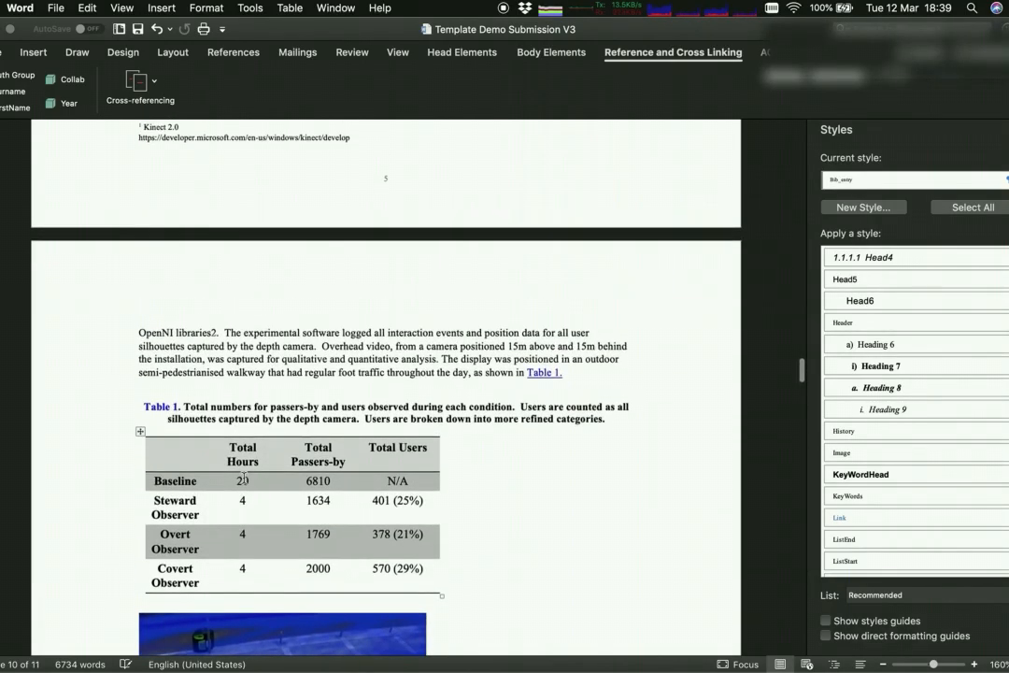
pyautogui.scroll(10, 241, 463)
pyautogui.scroll(20, 237, 439)
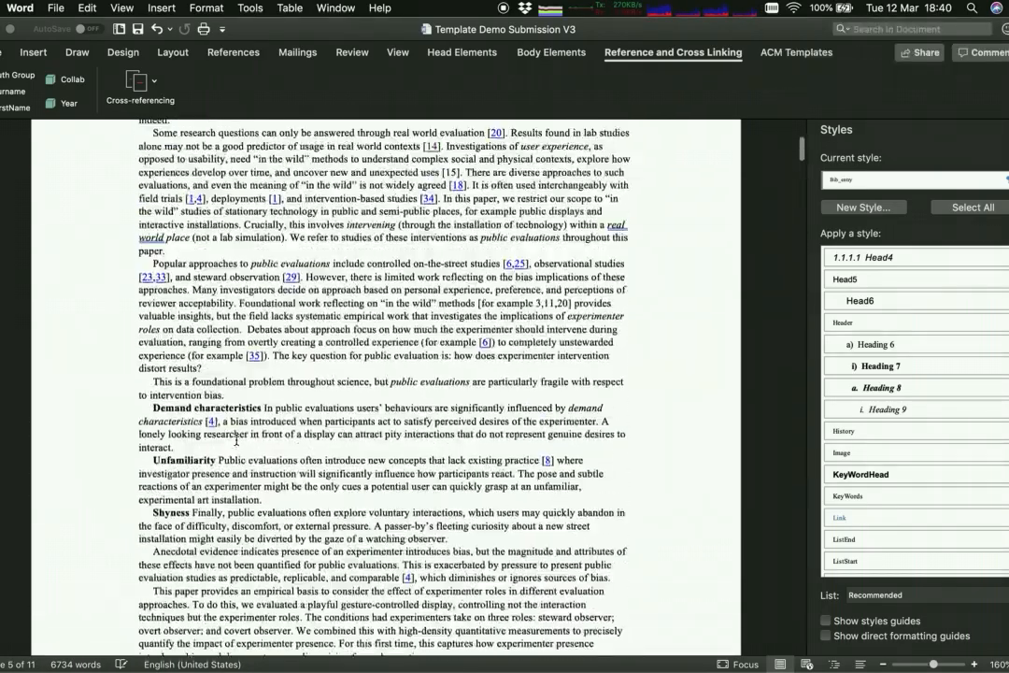
pyautogui.scroll(8, 236, 439)
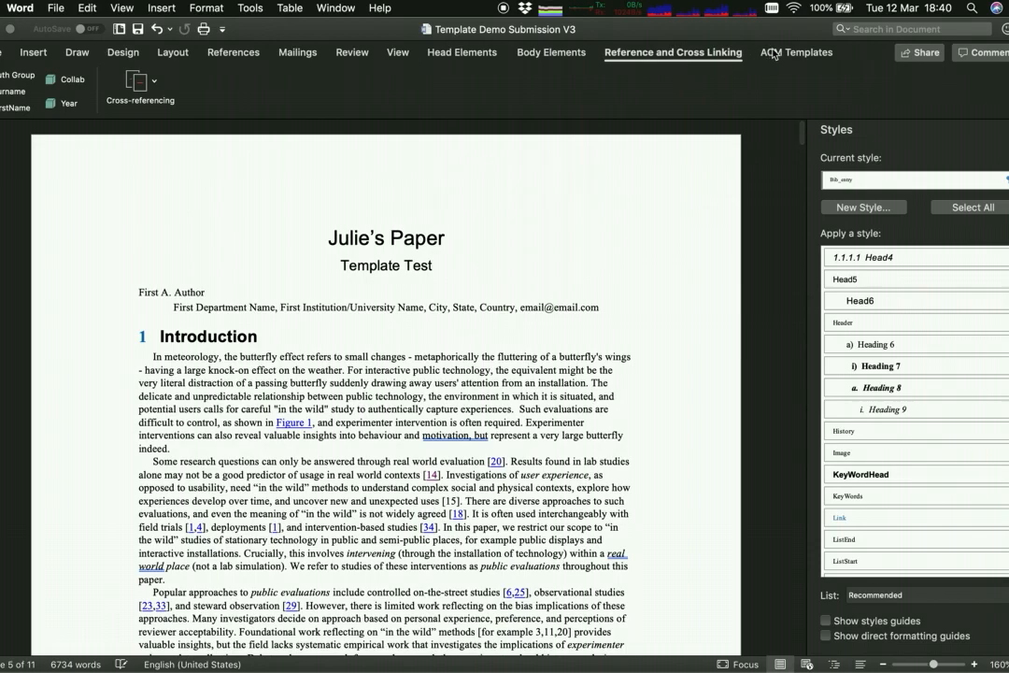
# Step: Run the ACM template's Manuscript Validation on the paper and acknowledge each of its warnings until the process ends
pyautogui.click(774, 53)
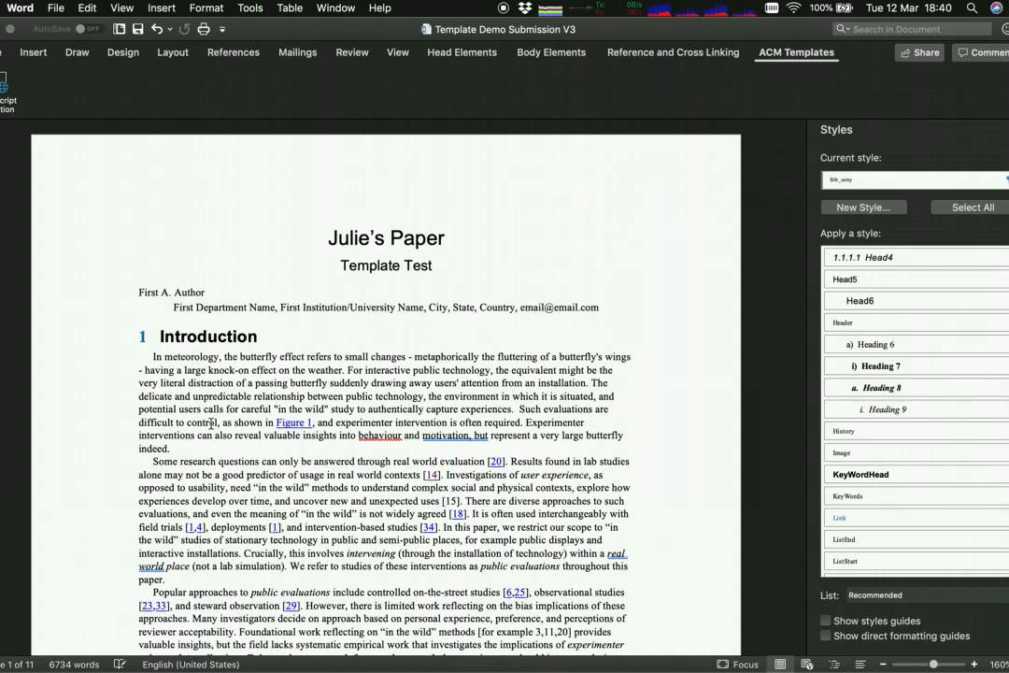
pyautogui.click(6, 92)
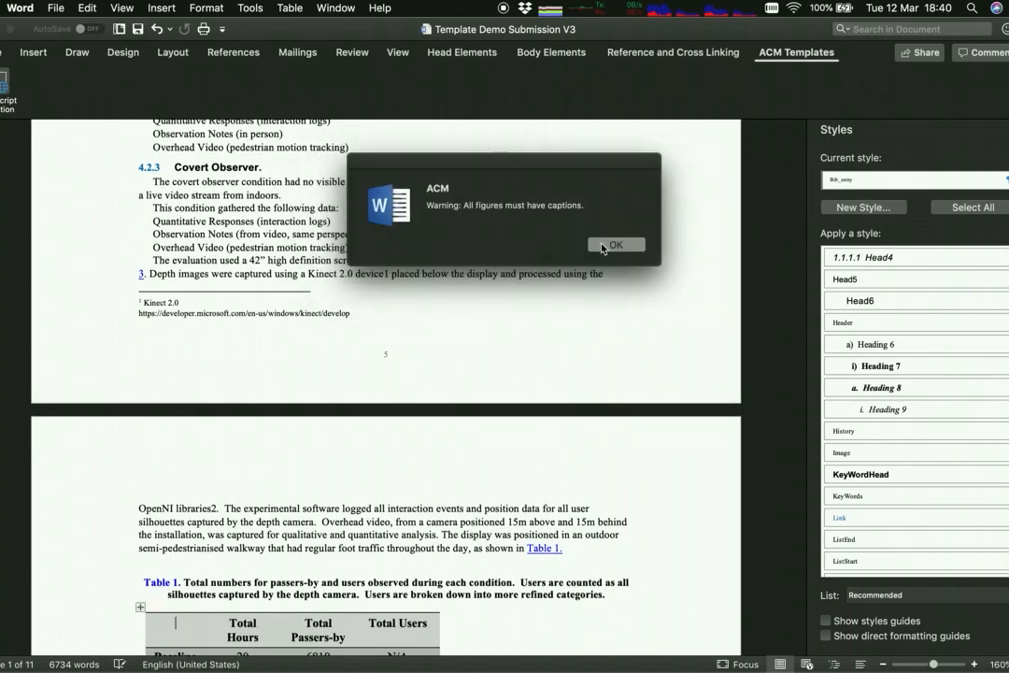
pyautogui.click(603, 245)
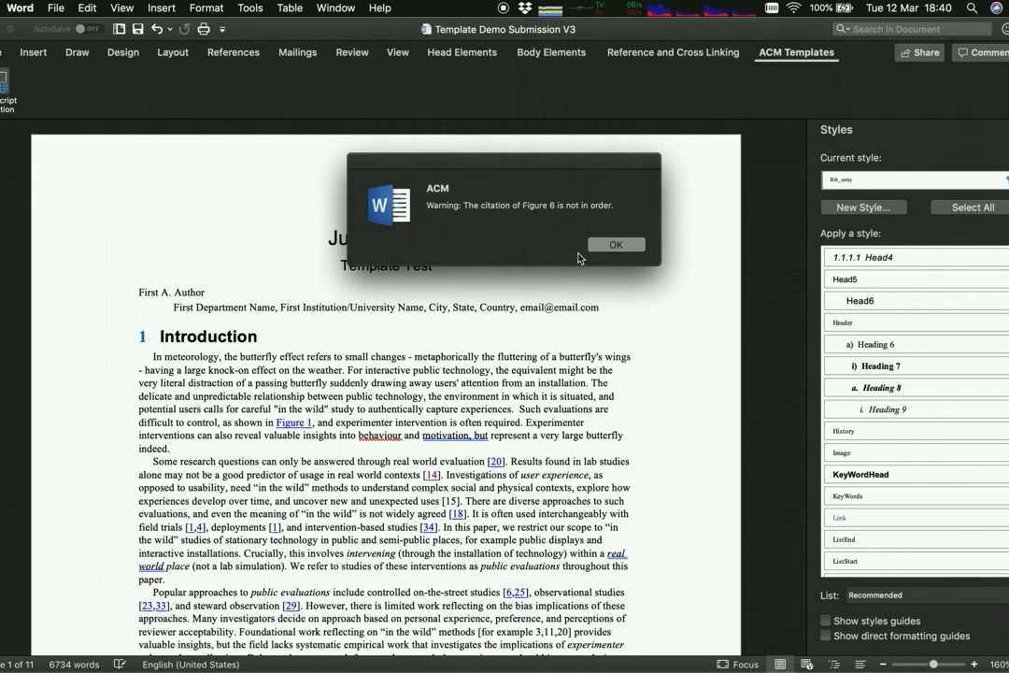
pyautogui.click(614, 247)
pyautogui.click(613, 246)
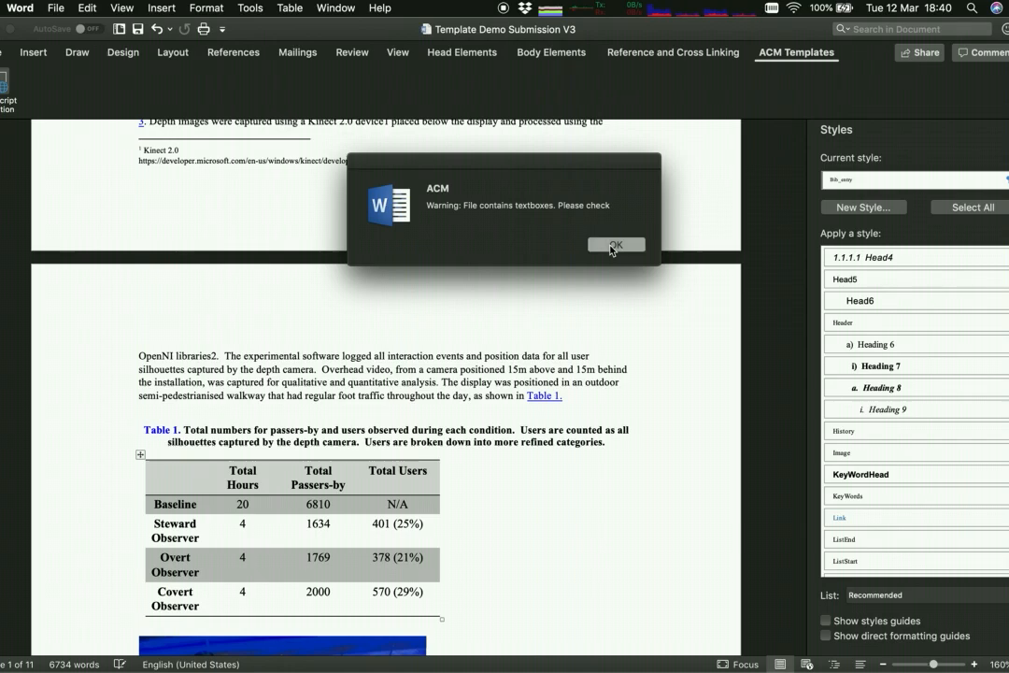
pyautogui.click(613, 246)
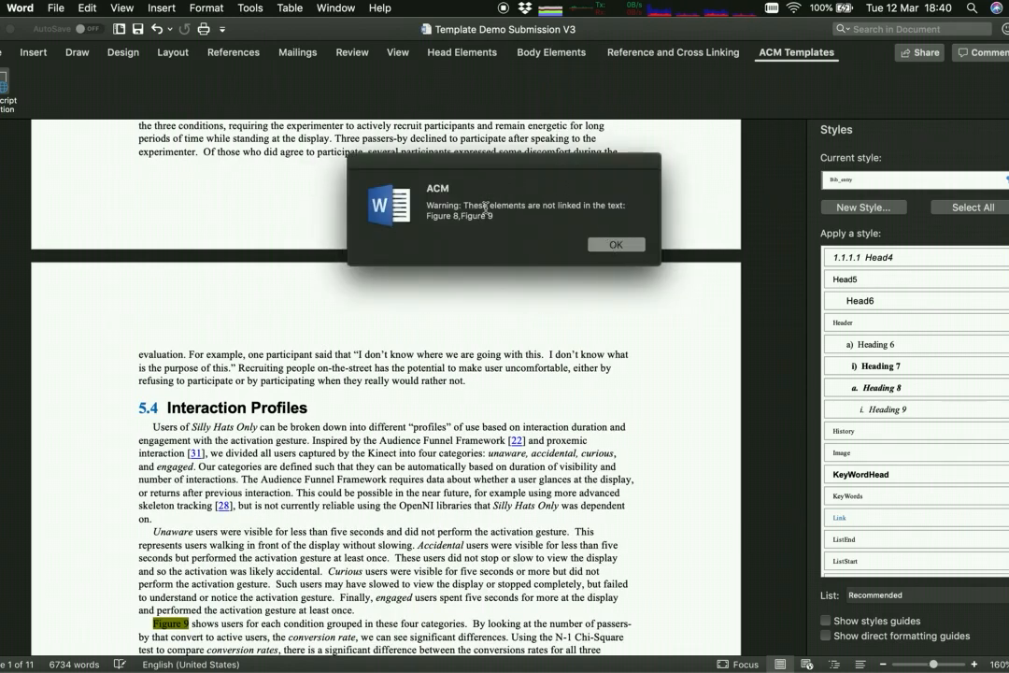
pyautogui.click(631, 246)
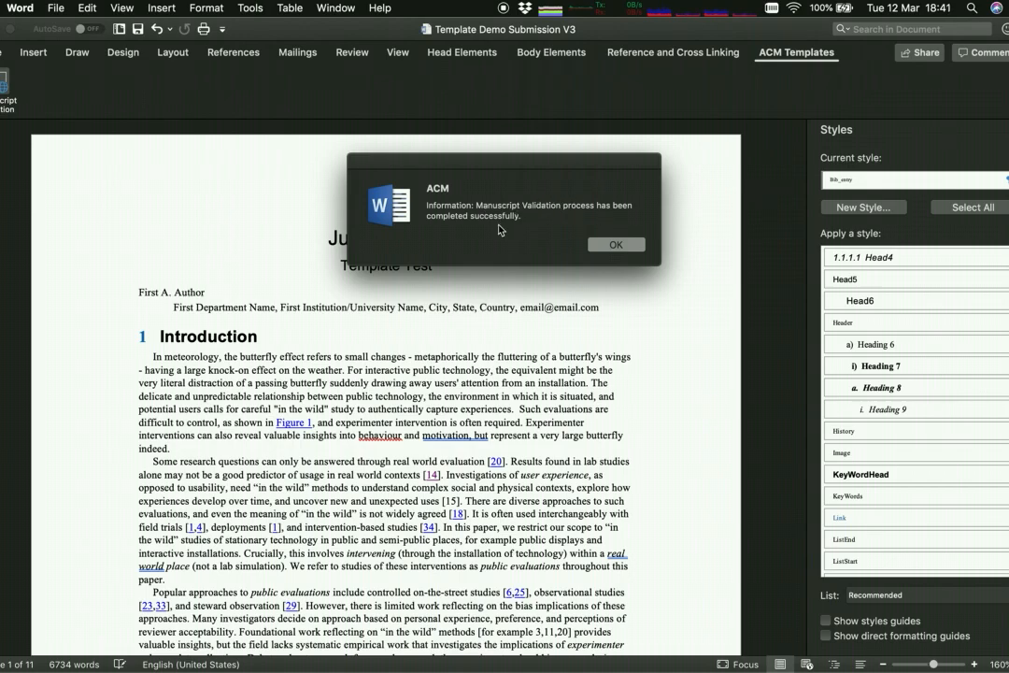
pyautogui.click(607, 243)
# Step: Look through the paper for the figures flagged by the validation, such as Figure 6
pyautogui.scroll(20, 511, 396)
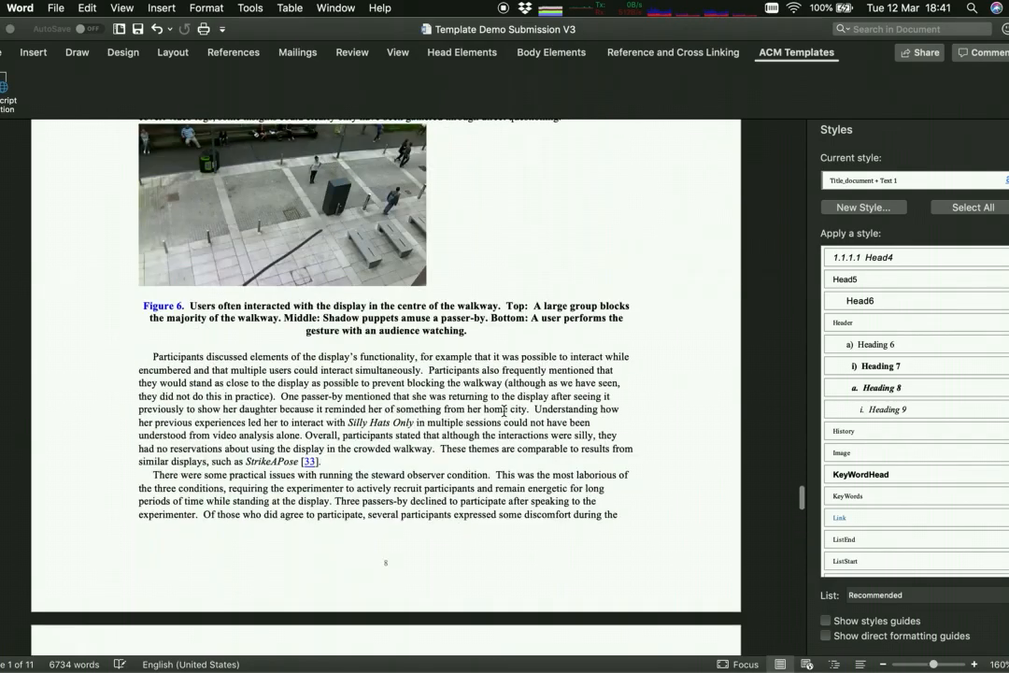